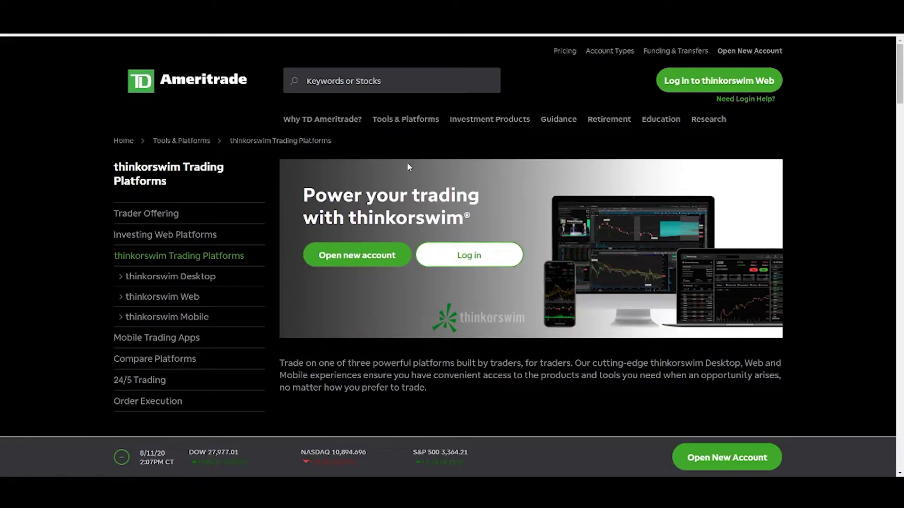
Start a new individual brokerage account application and look through the fields of its contact information form
click(349, 256)
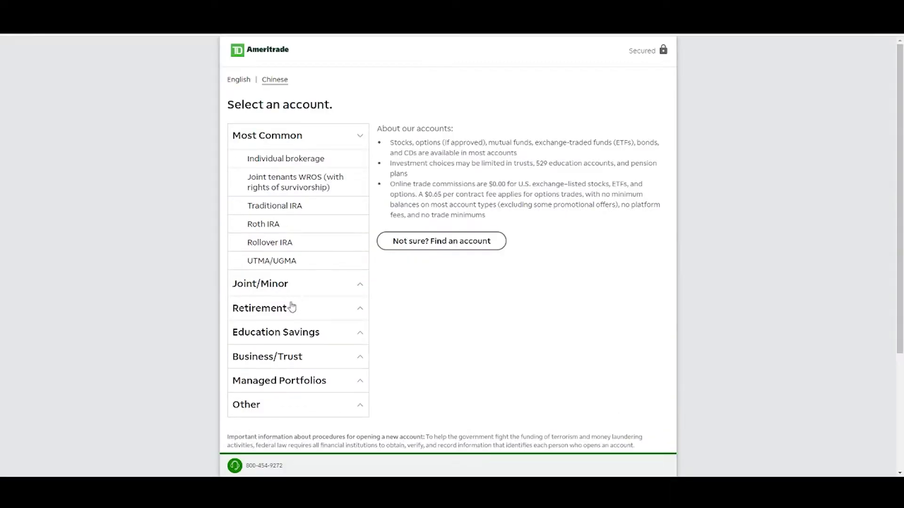
click(288, 160)
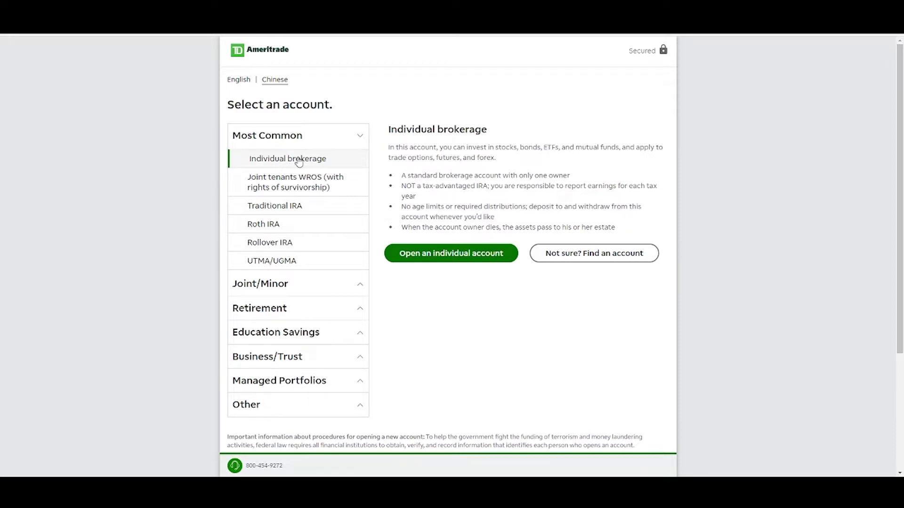
click(429, 259)
scroll(375, 278, down, 8)
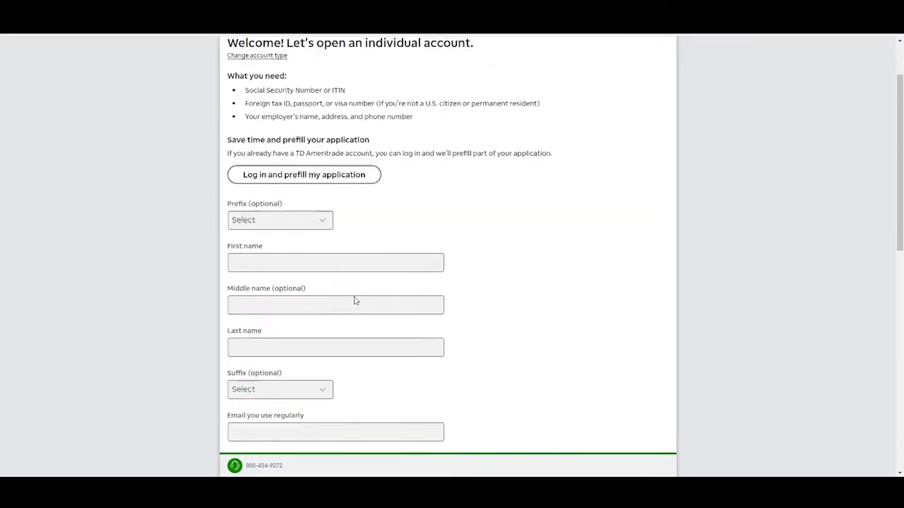
scroll(284, 336, down, 6)
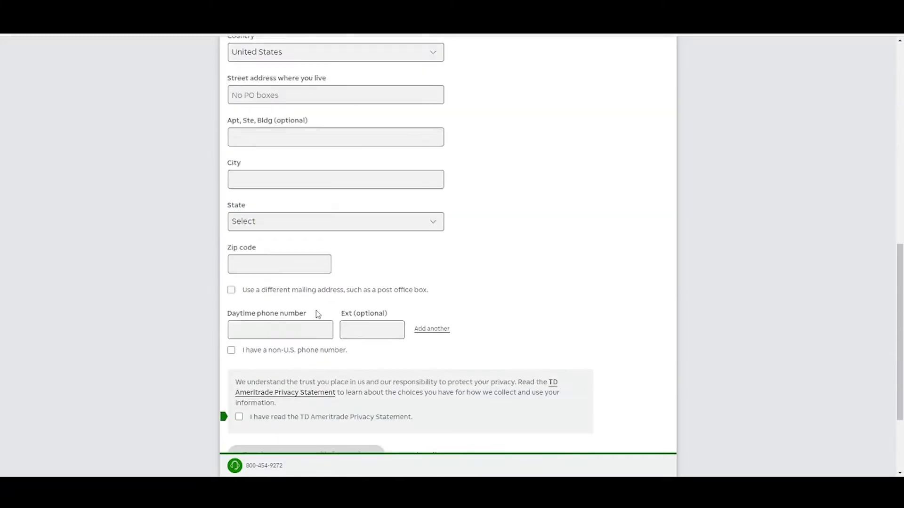
scroll(355, 357, up, 5)
scroll(388, 344, up, 8)
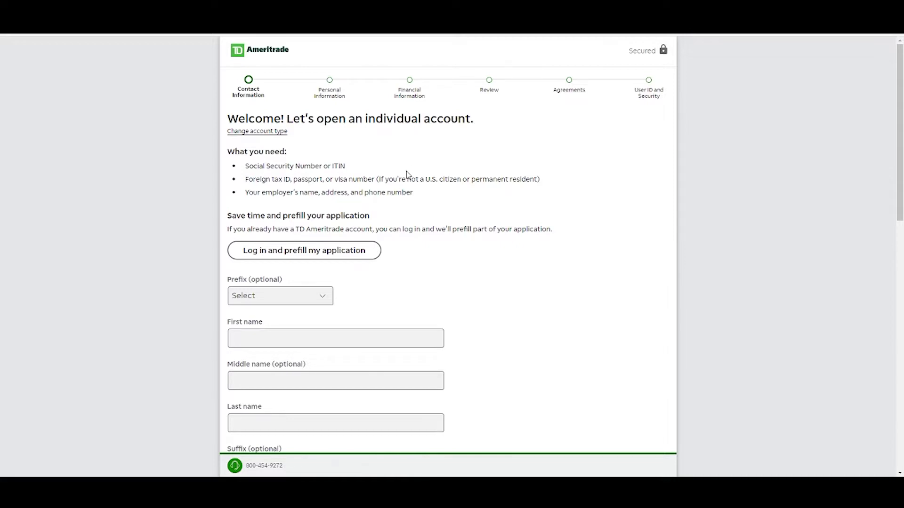
scroll(408, 179, down, 4)
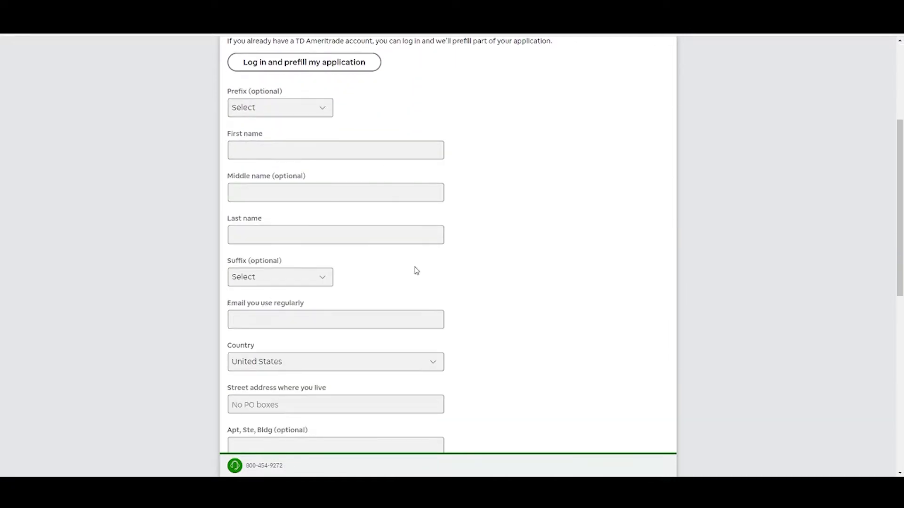
scroll(414, 270, up, 4)
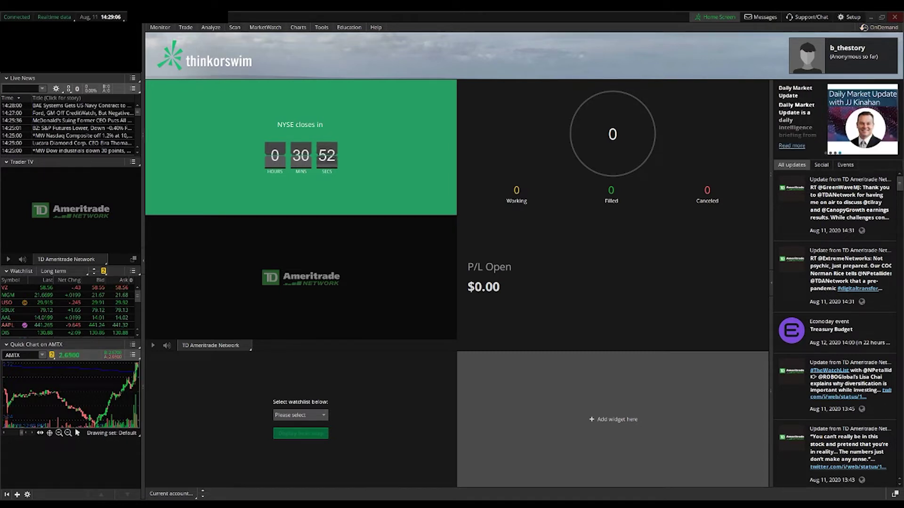
Switch to the charts view in thinkorswim and arrange the grid as two charts side by side
click(304, 29)
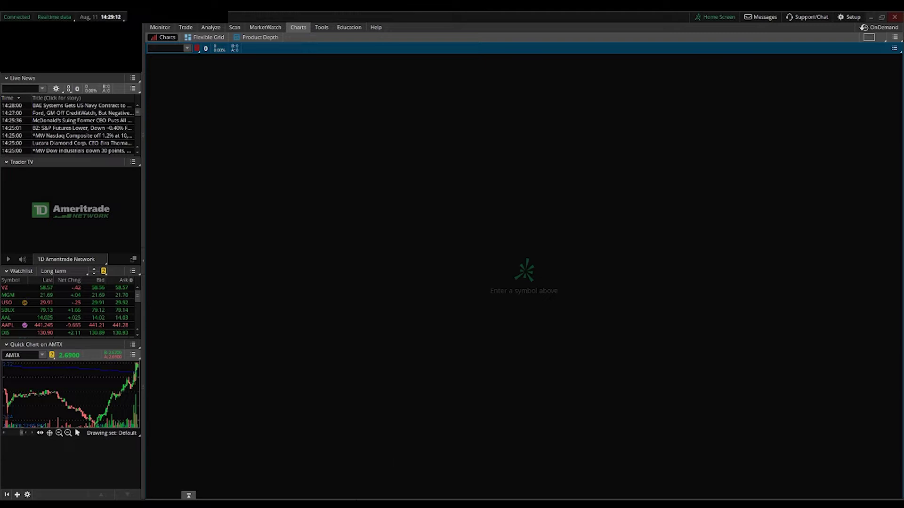
click(876, 42)
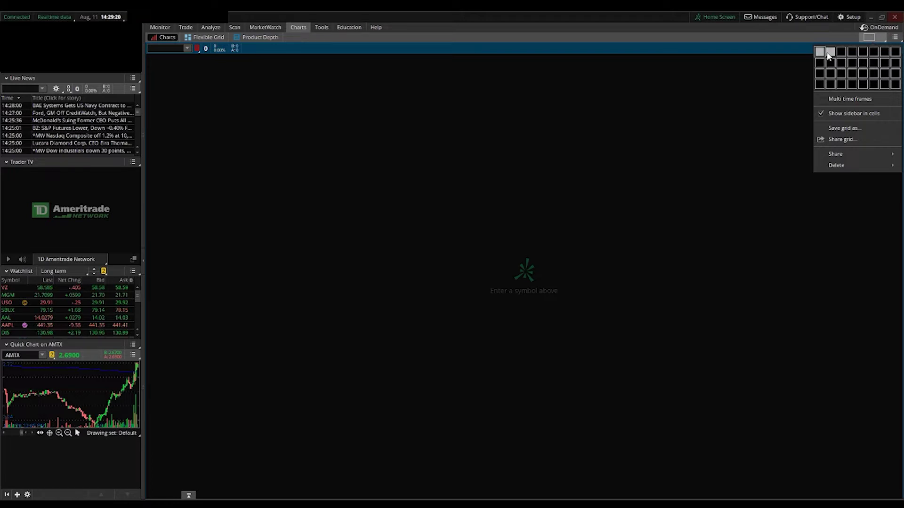
click(830, 53)
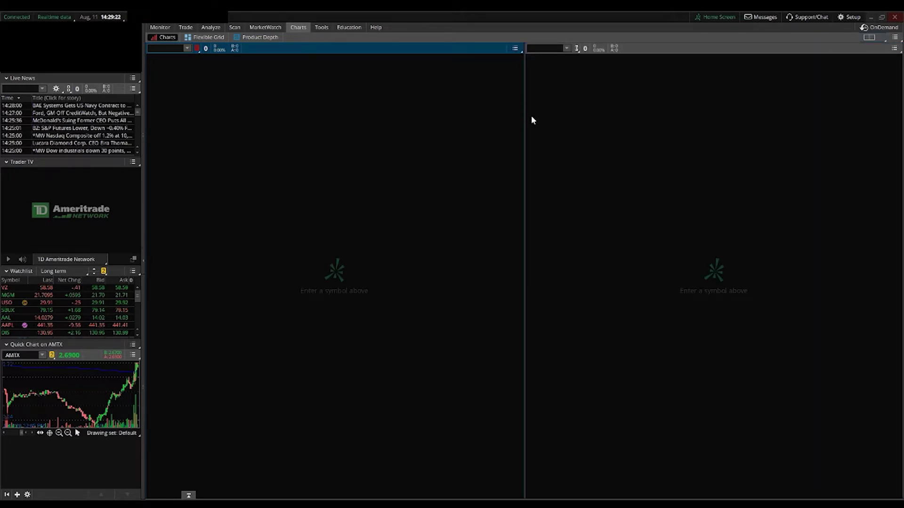
Link the second chart to the red symbol group and load SPY in both charts
click(577, 49)
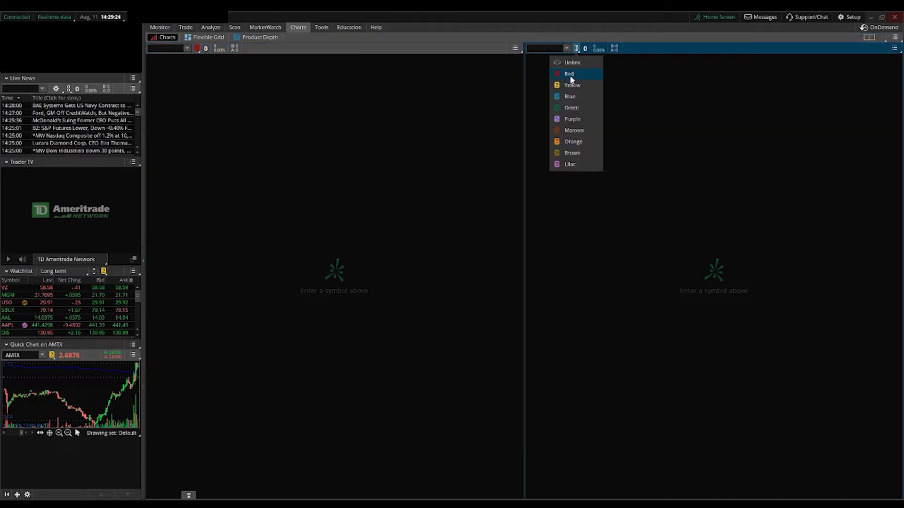
click(570, 75)
click(168, 49)
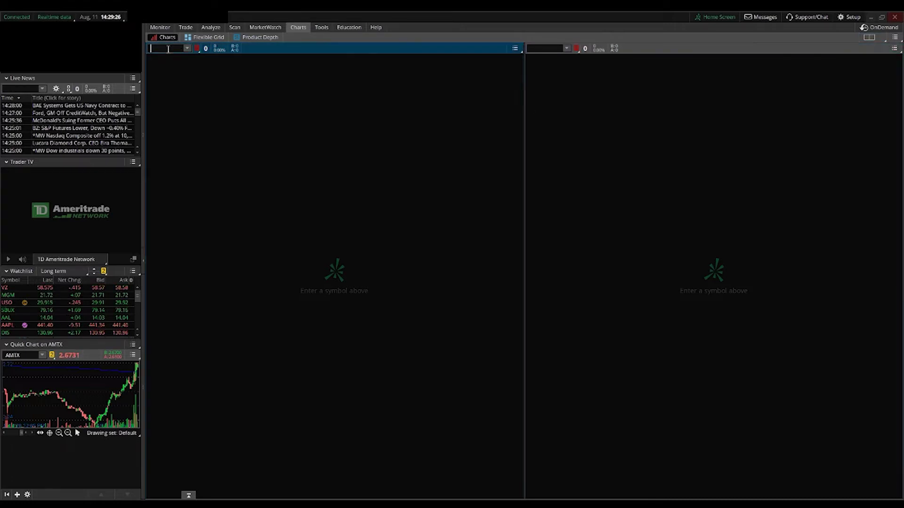
text(SPY)
key(Return)
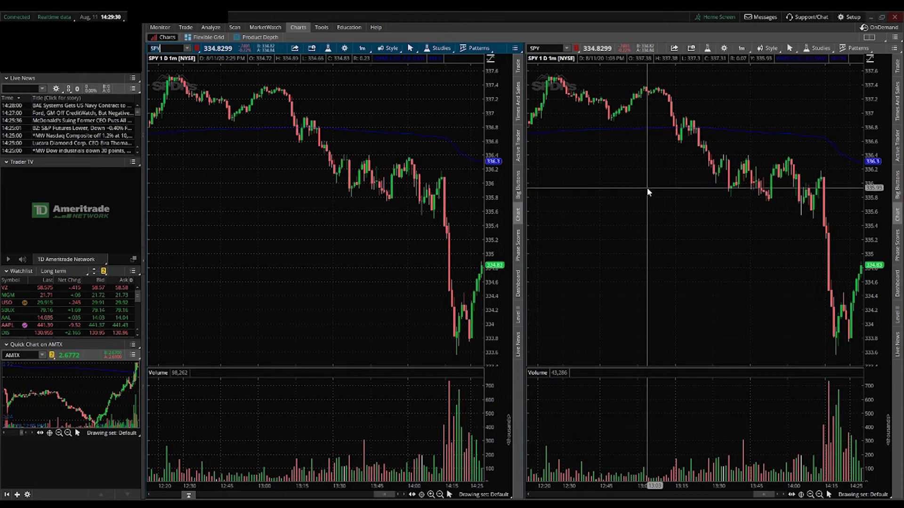
Set the second SPY chart to the 1 Y : 1D time frame and check the symbol link colours
click(738, 48)
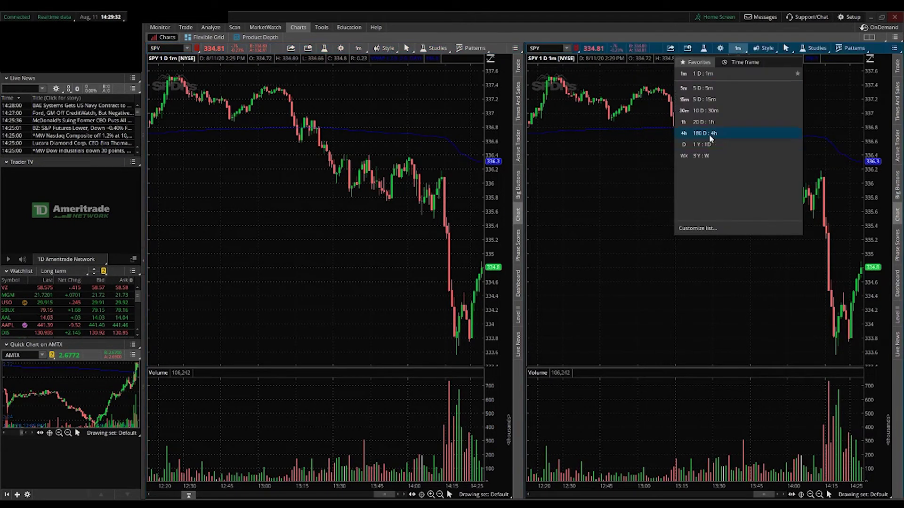
click(705, 145)
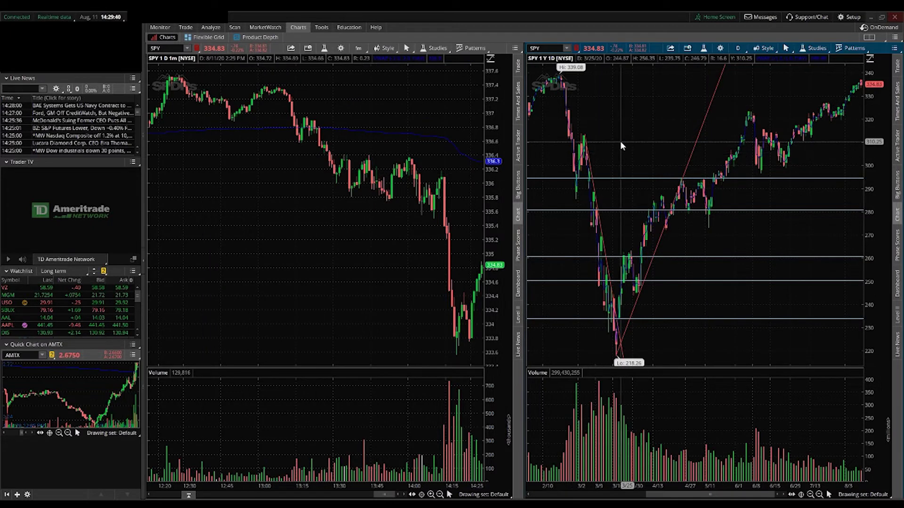
click(197, 48)
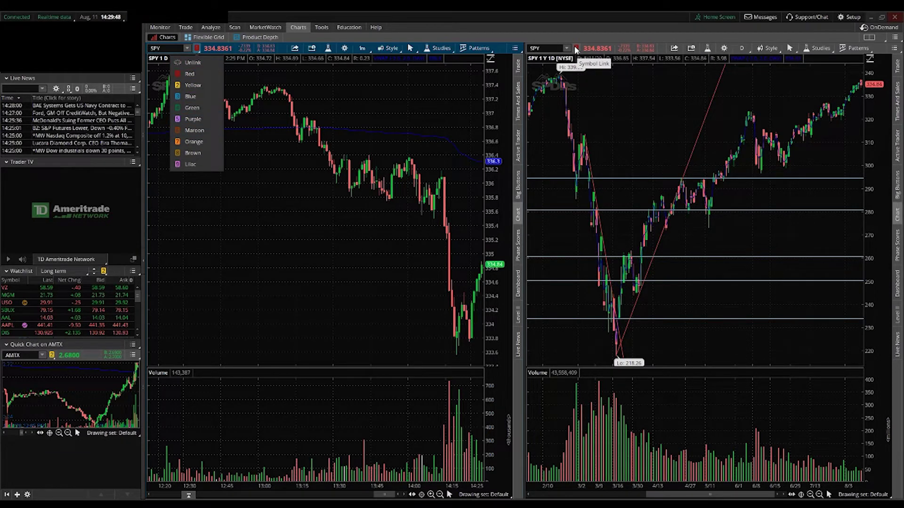
click(380, 86)
Expand the chart grid to two by two and link both new empty charts to the yellow symbol group
click(869, 37)
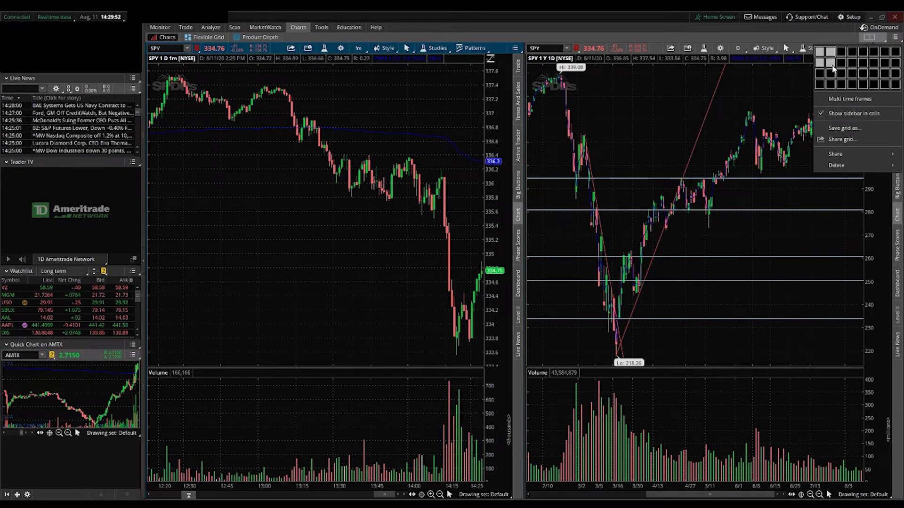
click(831, 66)
click(578, 280)
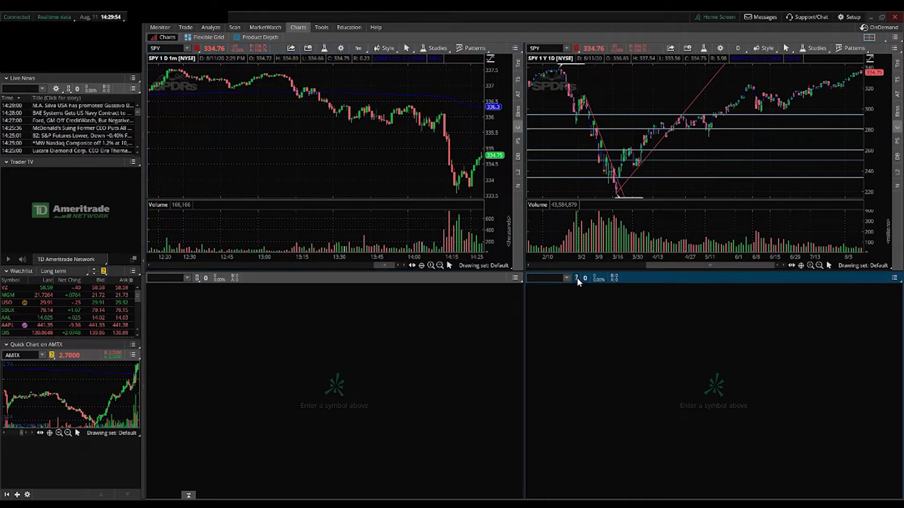
click(570, 312)
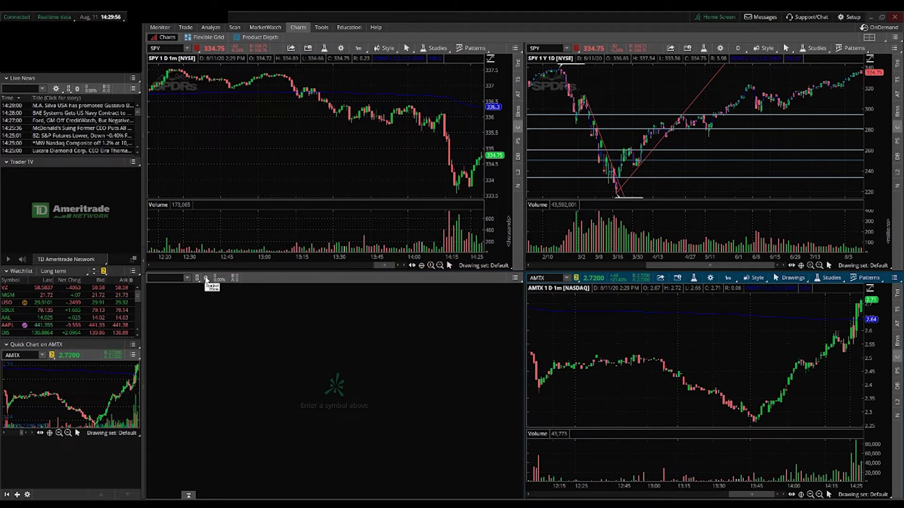
click(197, 279)
click(190, 315)
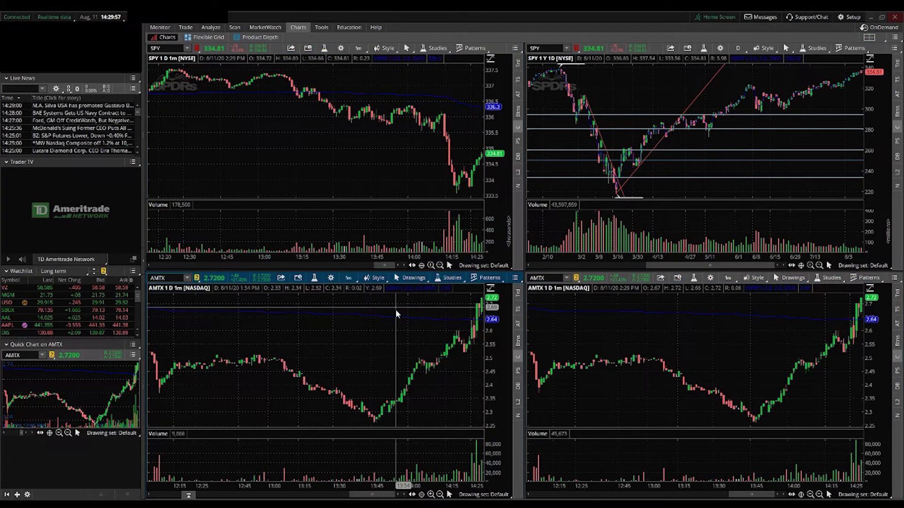
Set the second AMTX chart to the 1 Y : 1D time frame
click(728, 277)
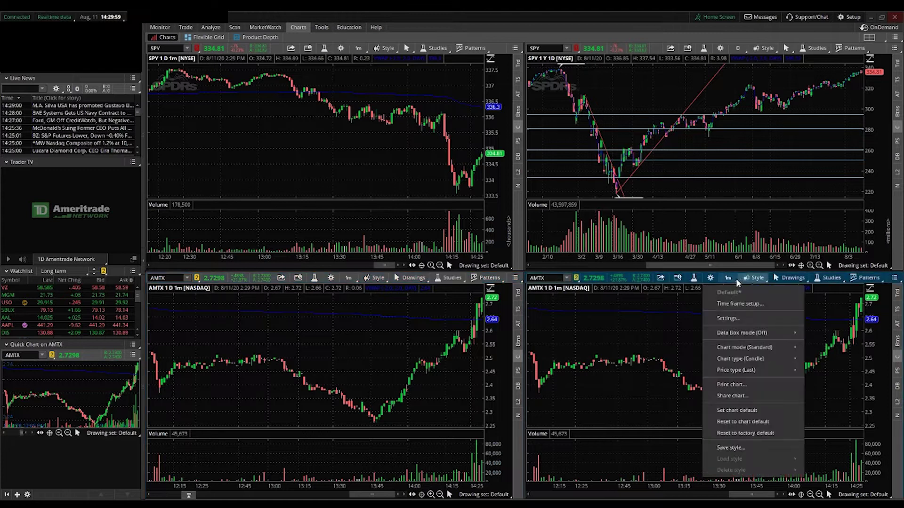
click(699, 379)
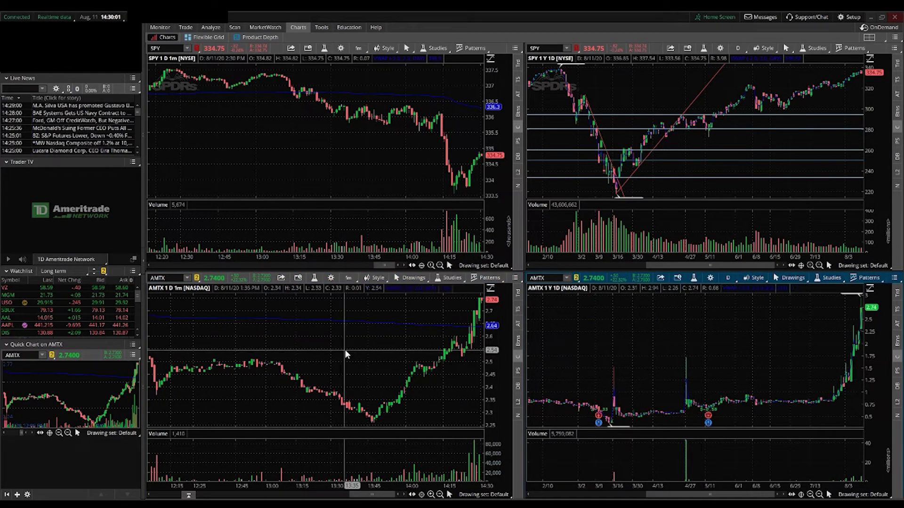
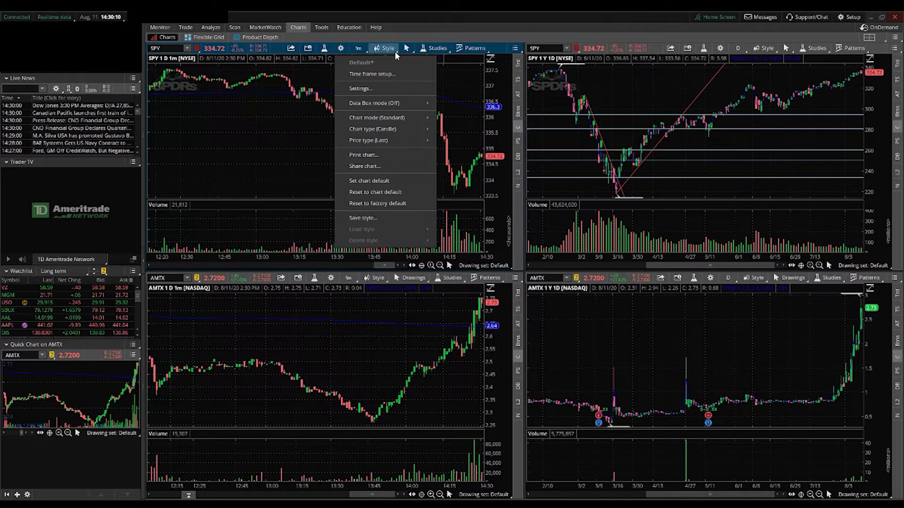
Review the style options of the one-minute SPY chart and keep its price type at Last
mouse_move(391, 118)
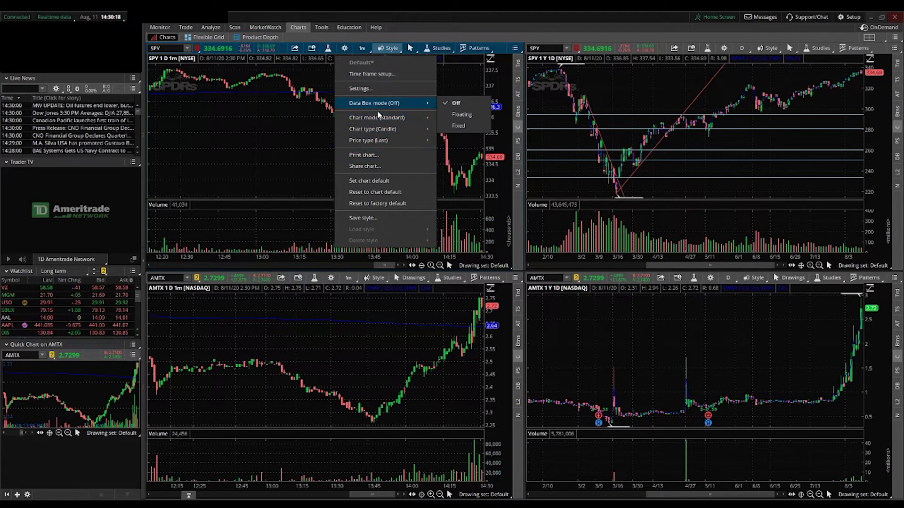
mouse_move(388, 134)
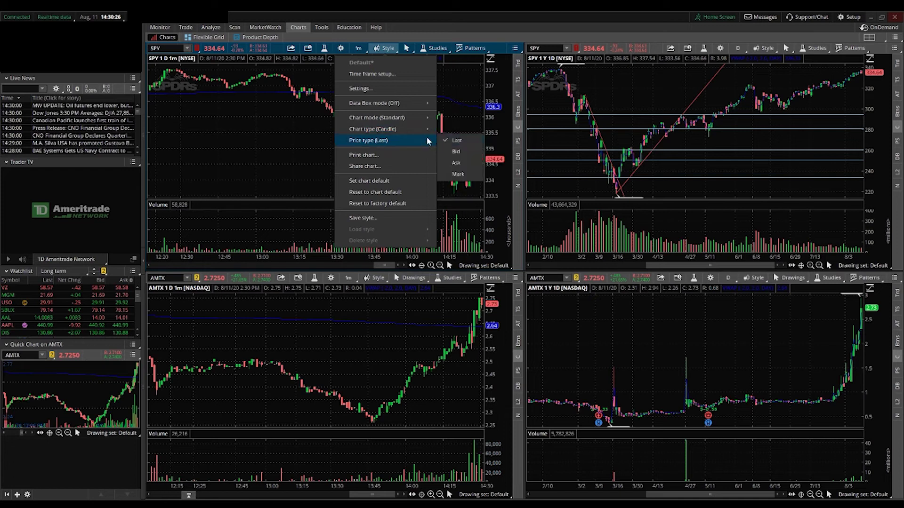
click(462, 143)
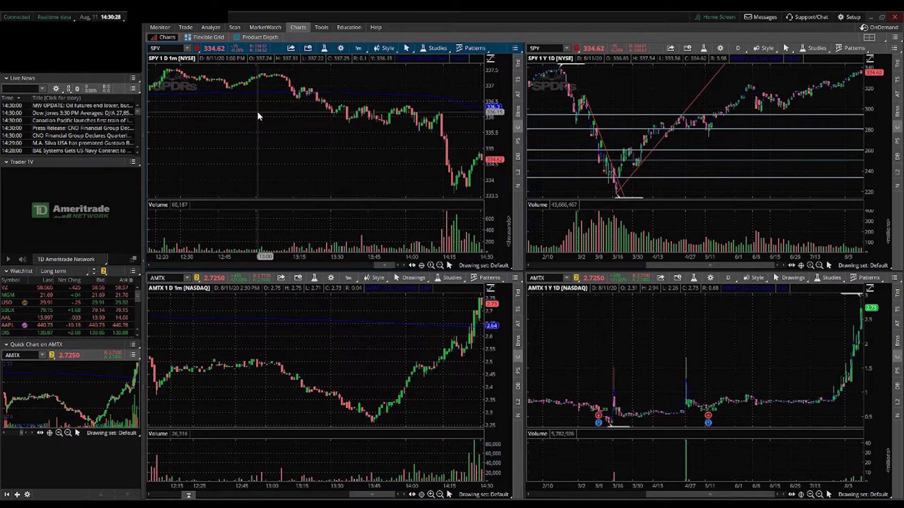
Set the one-minute SPY chart's time frame to a 20-year interval with a Month aggregation period
click(360, 49)
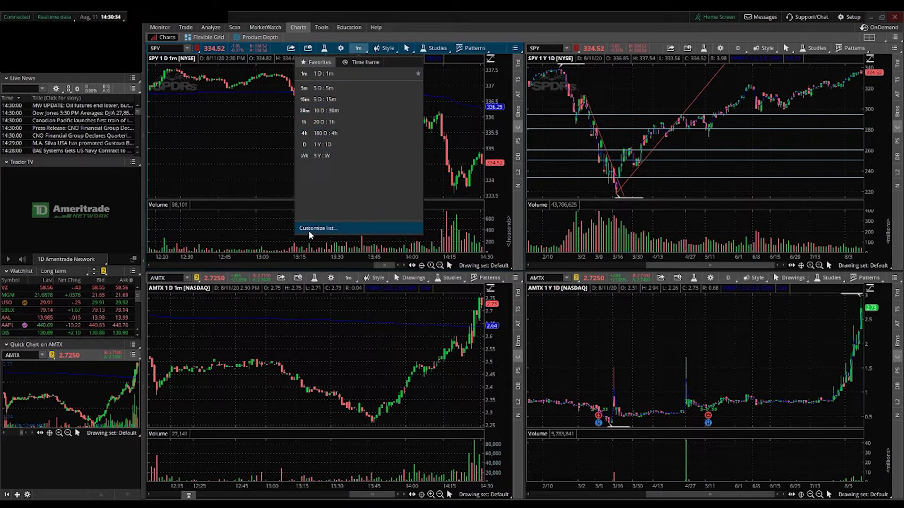
click(357, 62)
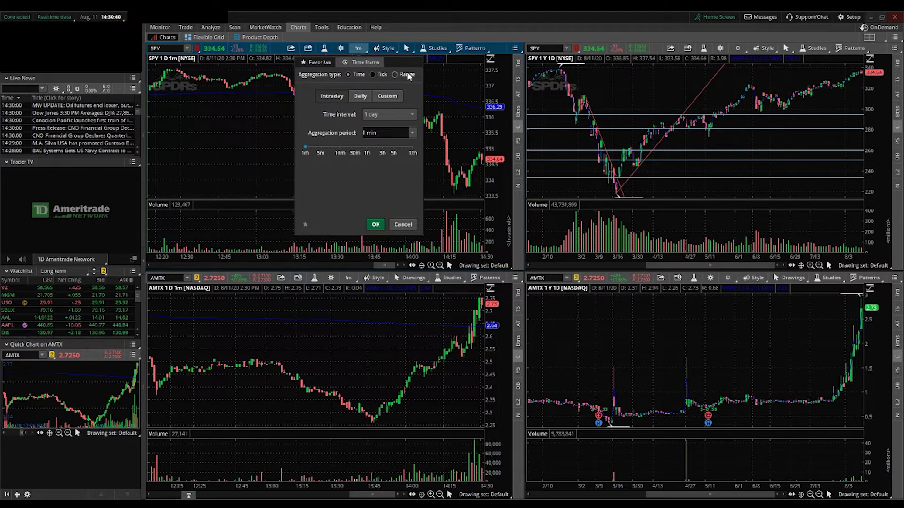
click(382, 96)
click(391, 115)
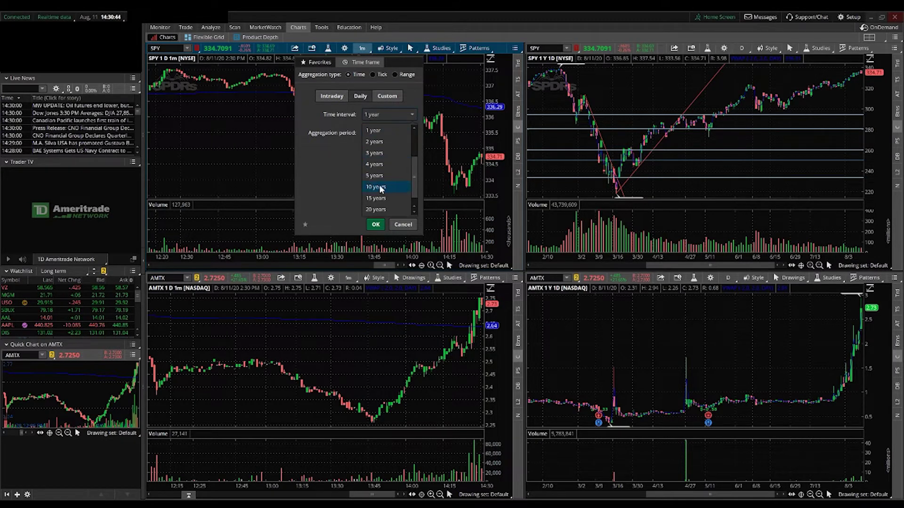
click(376, 209)
click(387, 133)
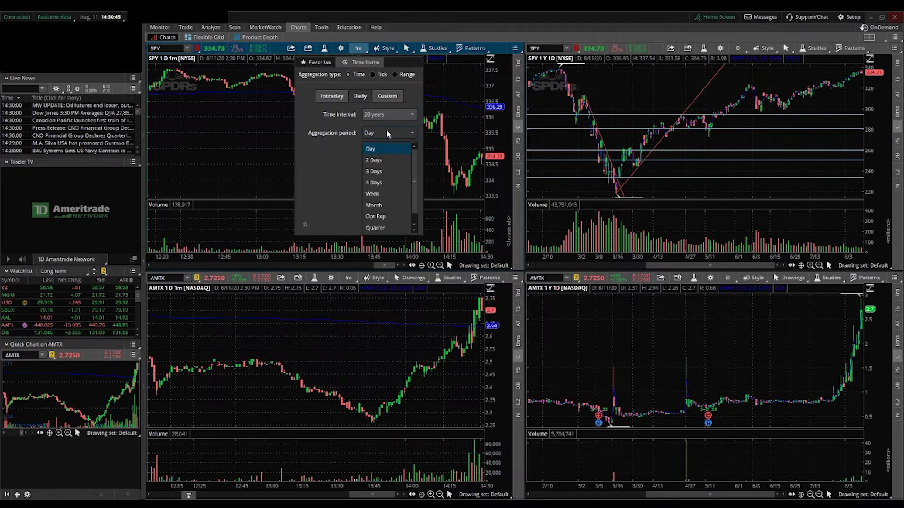
click(376, 205)
click(375, 223)
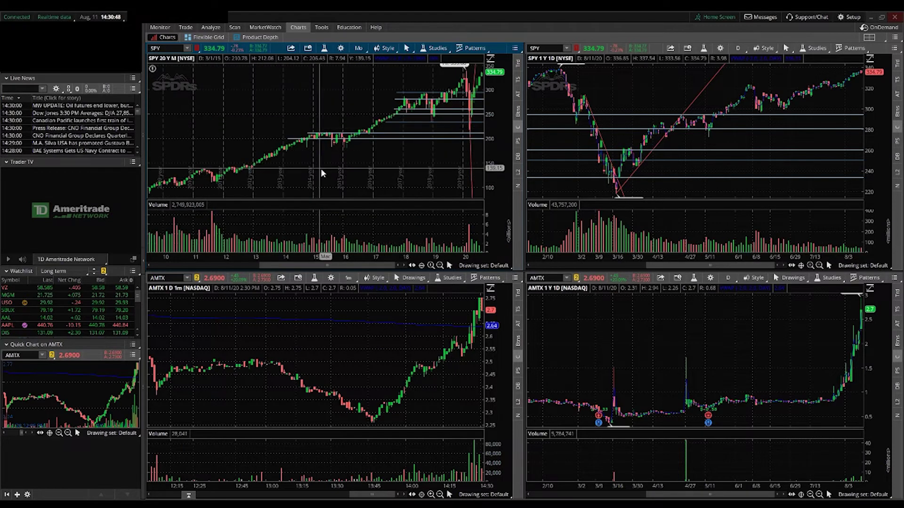
Change the monthly SPY chart to an intraday time frame with a 3-day interval and 10-minute aggregation
click(359, 49)
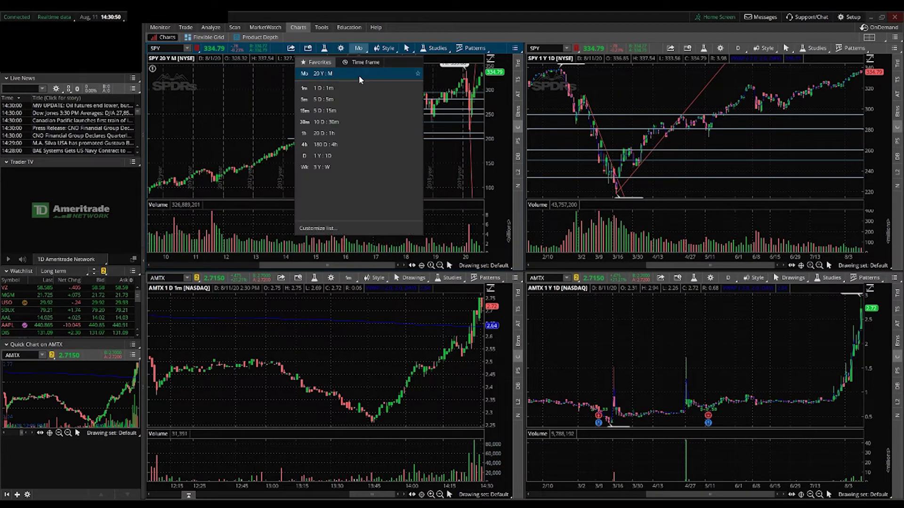
click(347, 64)
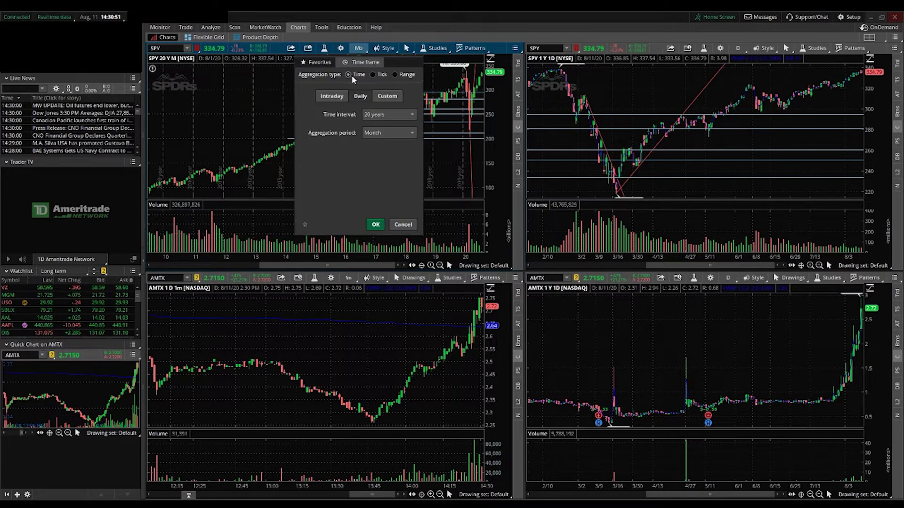
click(331, 96)
click(391, 114)
click(382, 160)
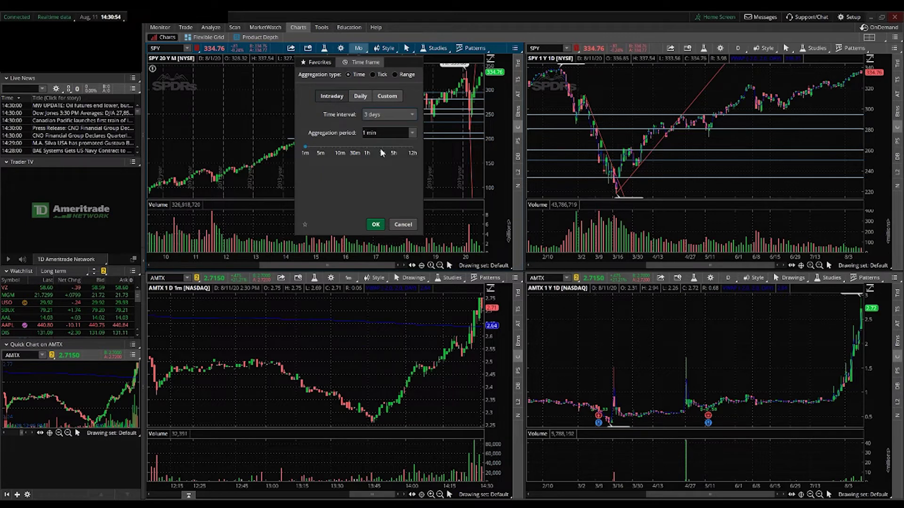
click(411, 133)
click(374, 206)
click(371, 222)
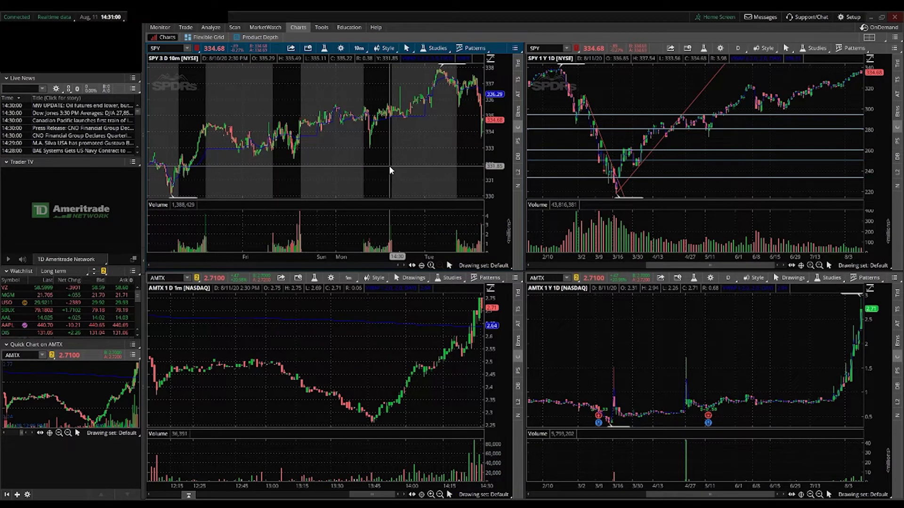
Try the 5 D : 5m time frame on the intraday SPY chart and settle on 10 D : 30m
click(354, 47)
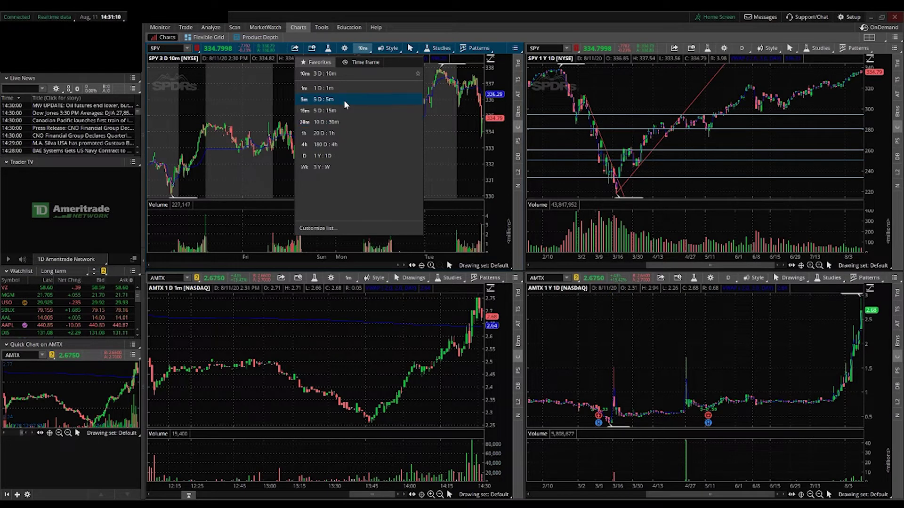
click(337, 88)
click(362, 48)
click(340, 88)
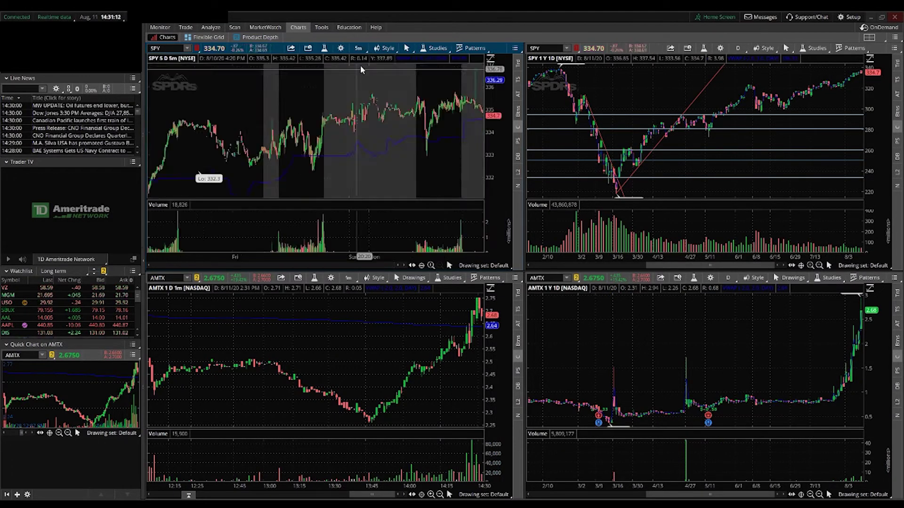
click(358, 48)
click(335, 112)
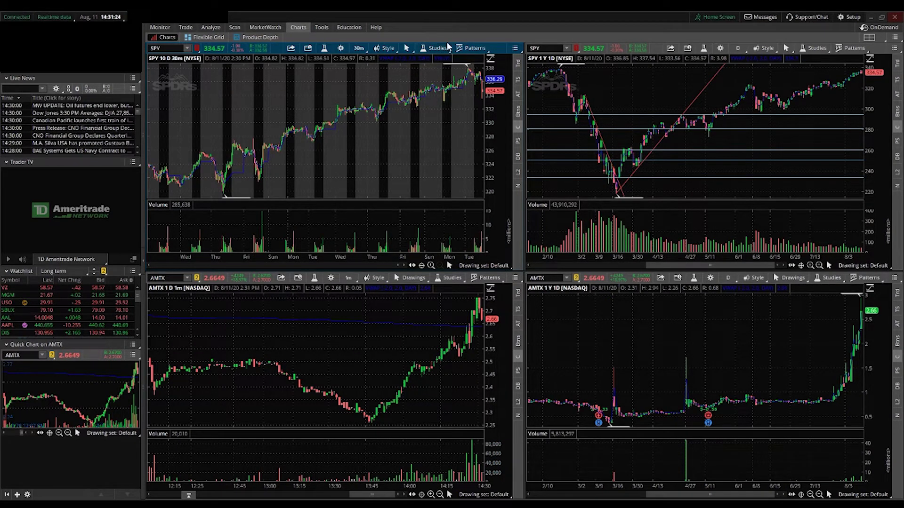
Apply the VWAP quick study to the 10 D : 30m SPY chart
click(436, 48)
mouse_move(443, 67)
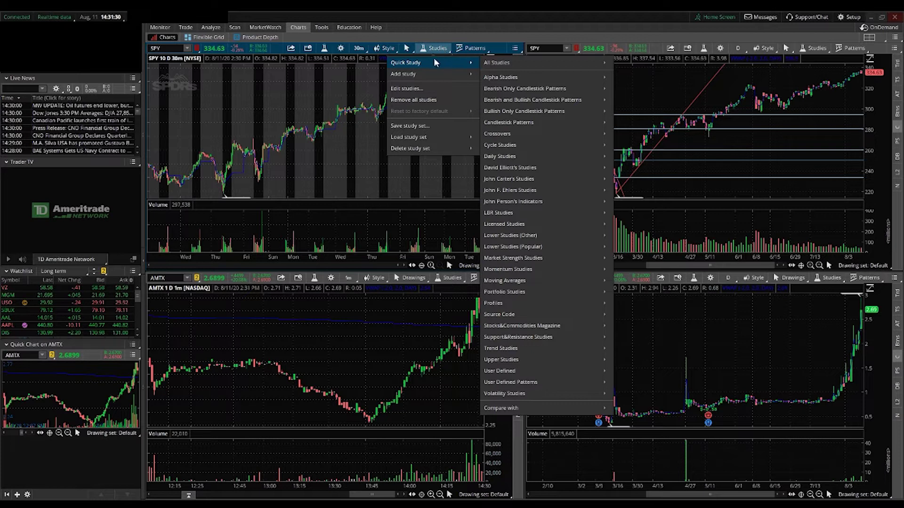
mouse_move(520, 61)
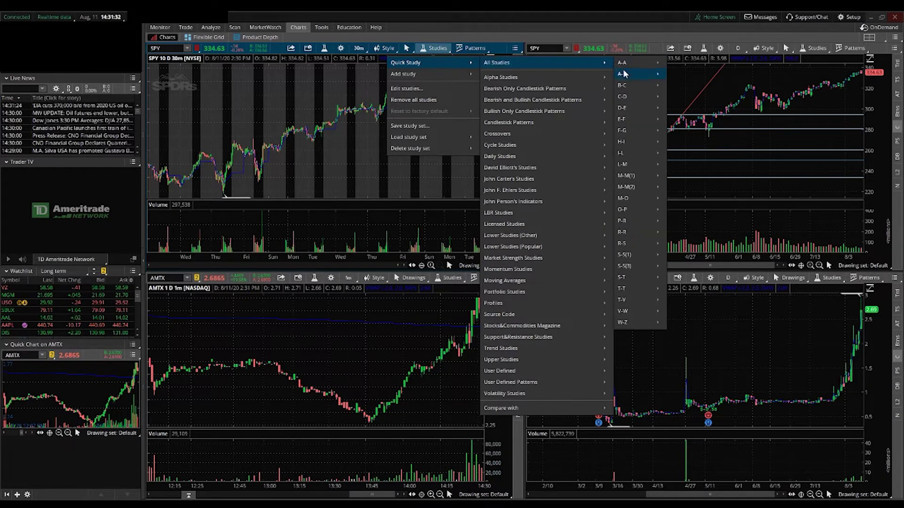
mouse_move(639, 74)
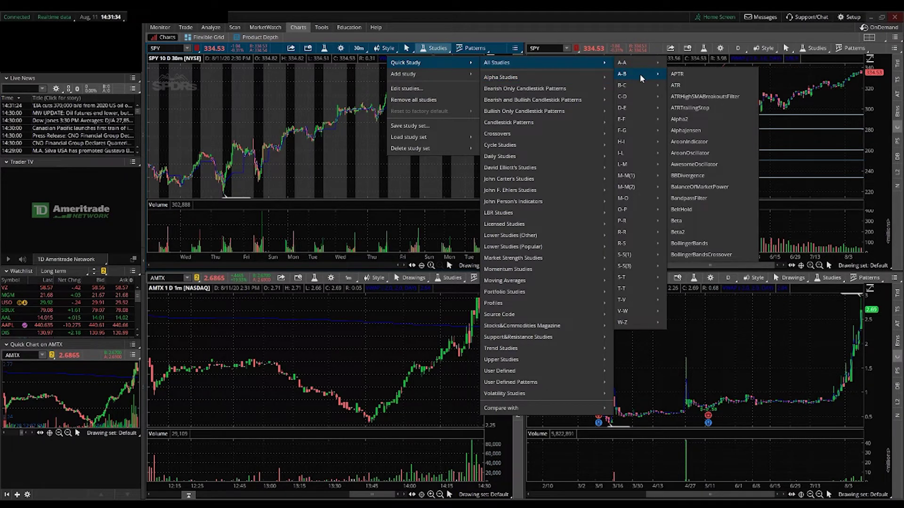
mouse_move(640, 96)
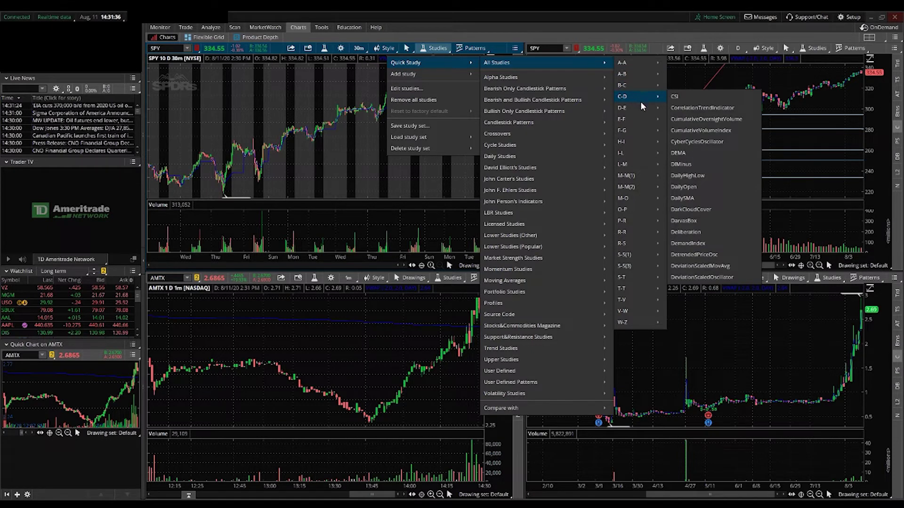
mouse_move(644, 142)
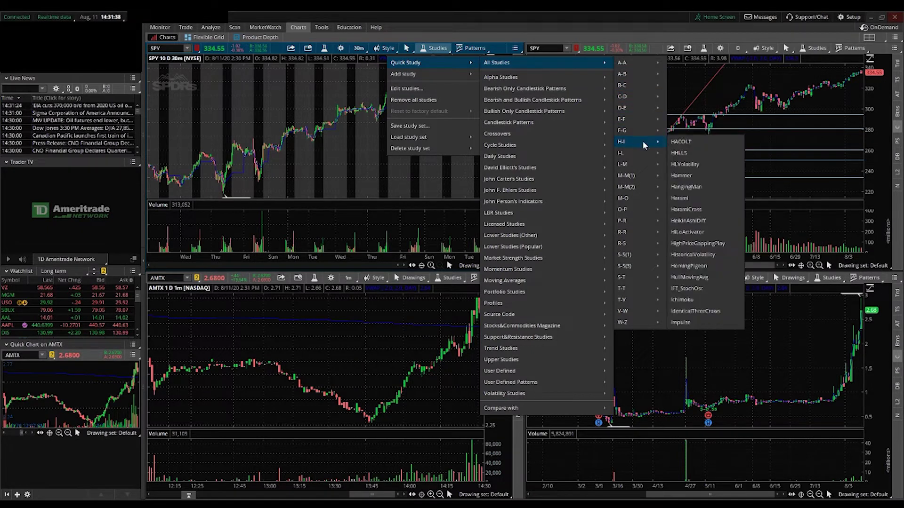
mouse_move(640, 309)
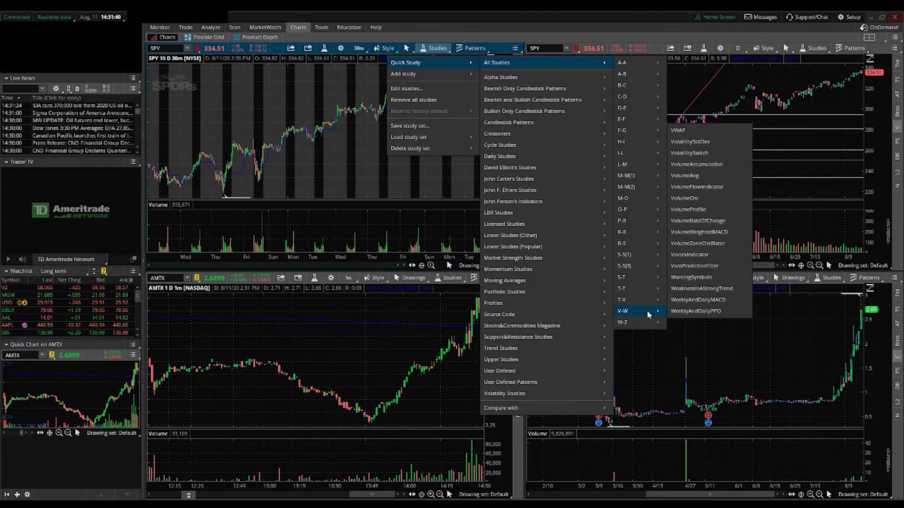
click(695, 132)
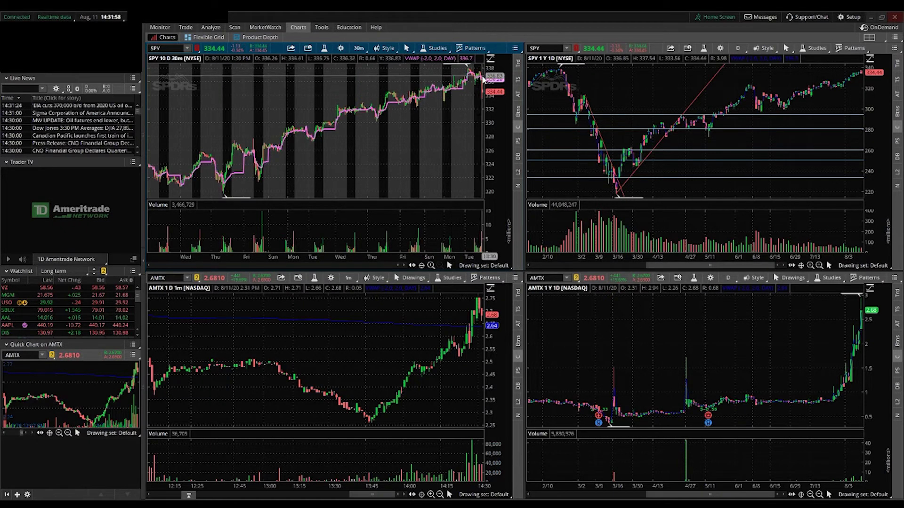
scroll(451, 90, up, 3)
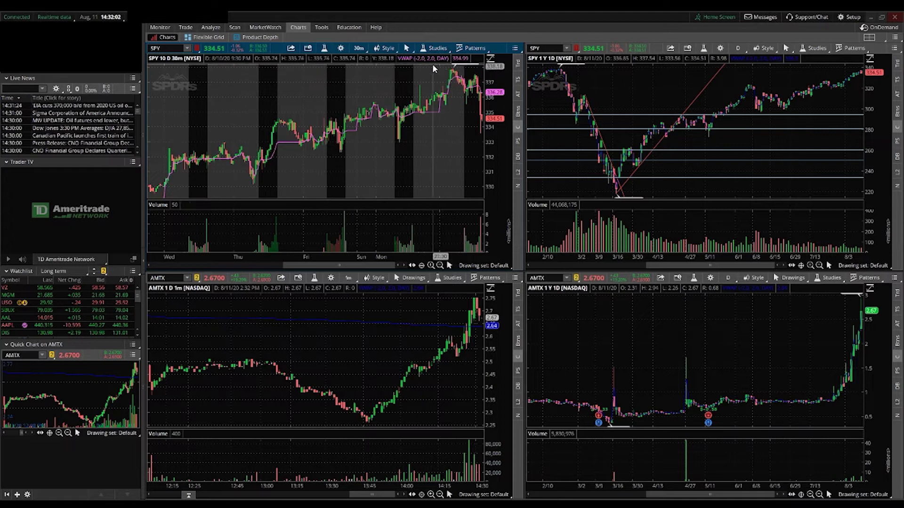
Apply the RSI quick study to the 10 D : 30m SPY chart
click(434, 47)
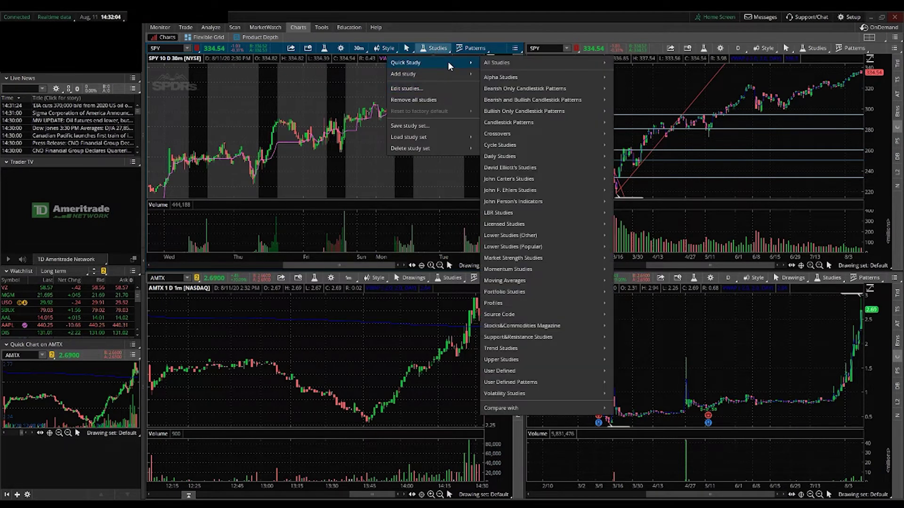
mouse_move(550, 62)
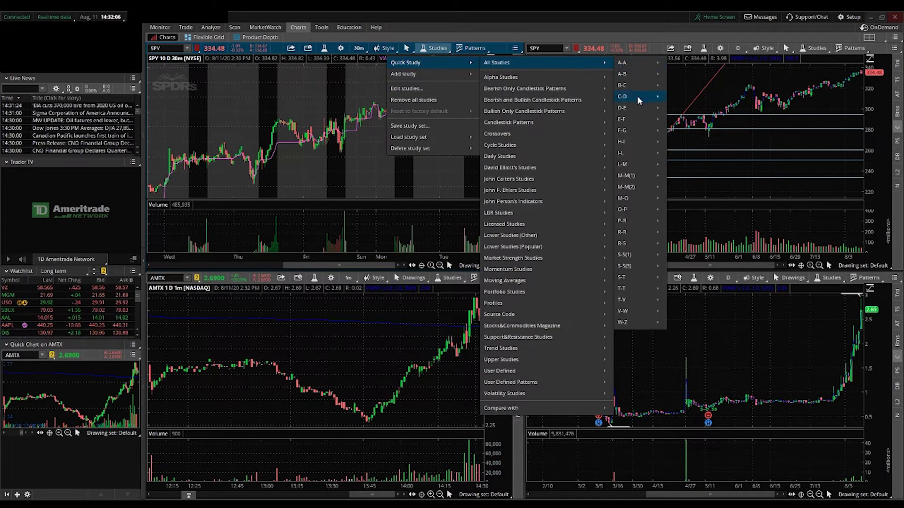
mouse_move(637, 246)
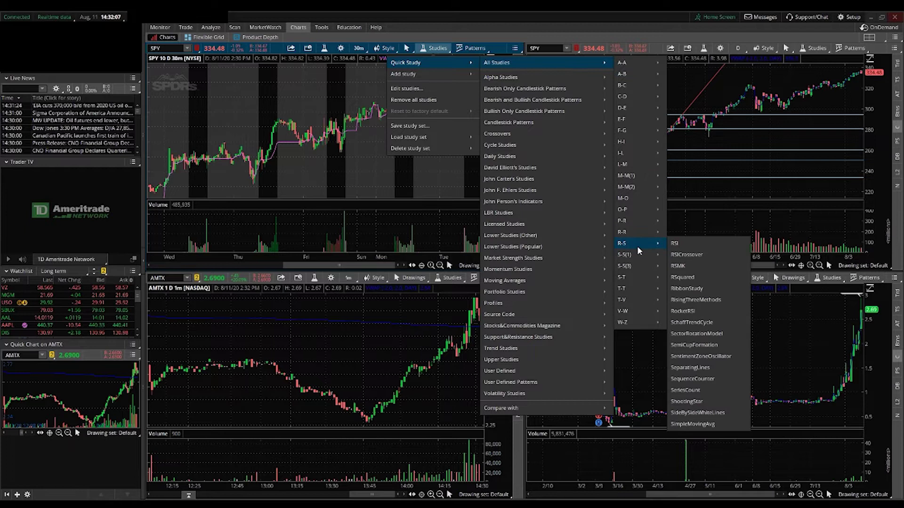
click(682, 245)
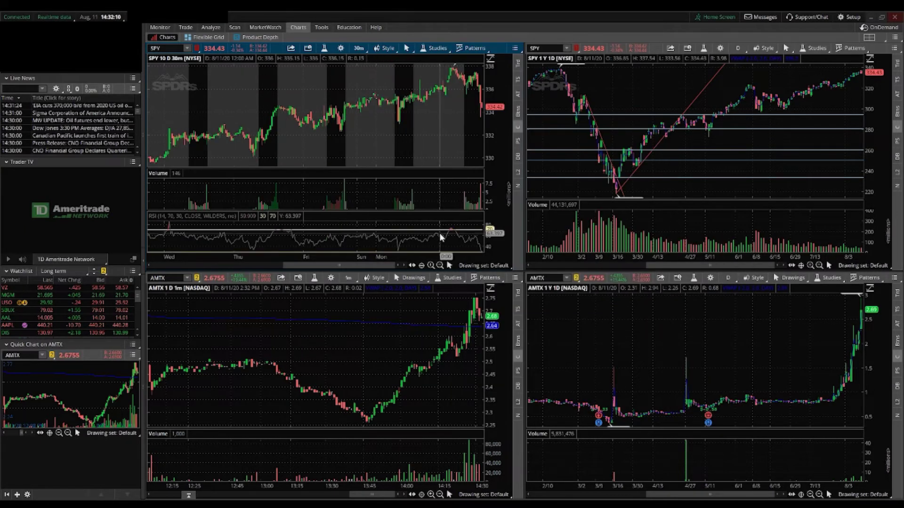
Remove the RSI study from the 10 D : 30m SPY chart and check its study options
right_click(413, 230)
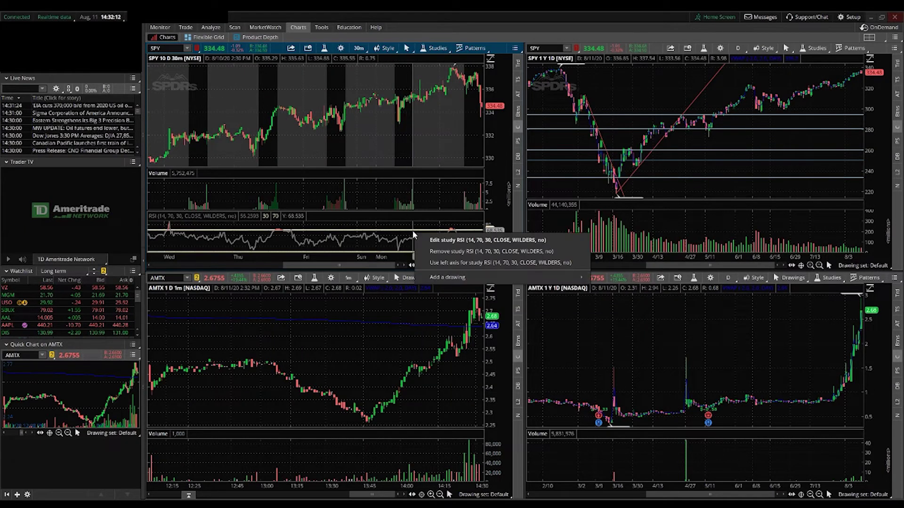
key(Escape)
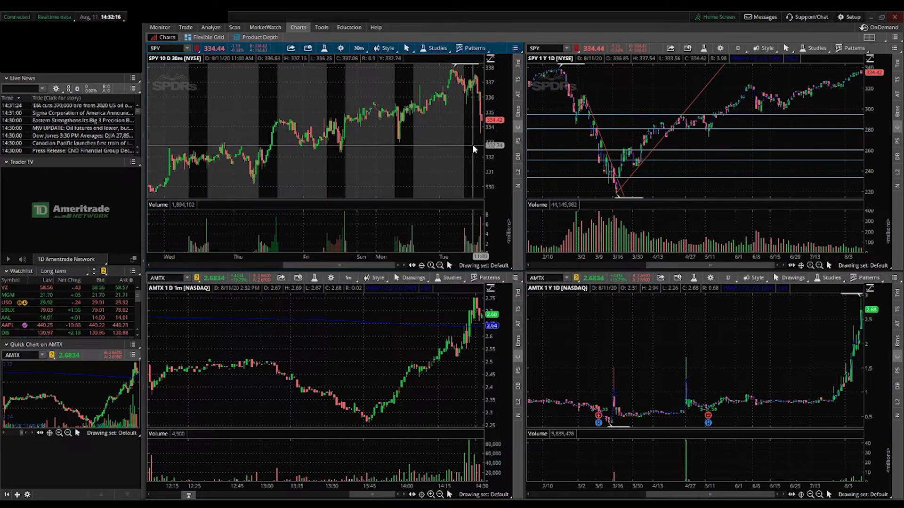
right_click(419, 143)
key(Escape)
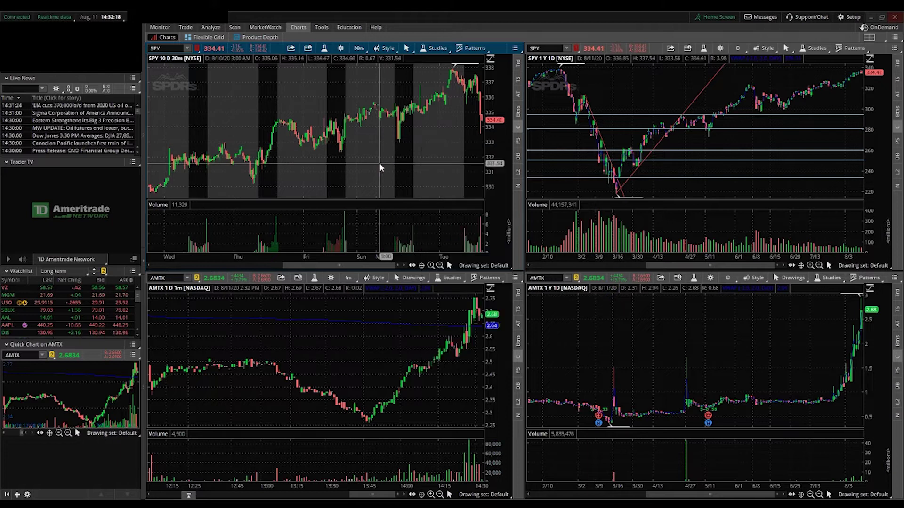
click(443, 49)
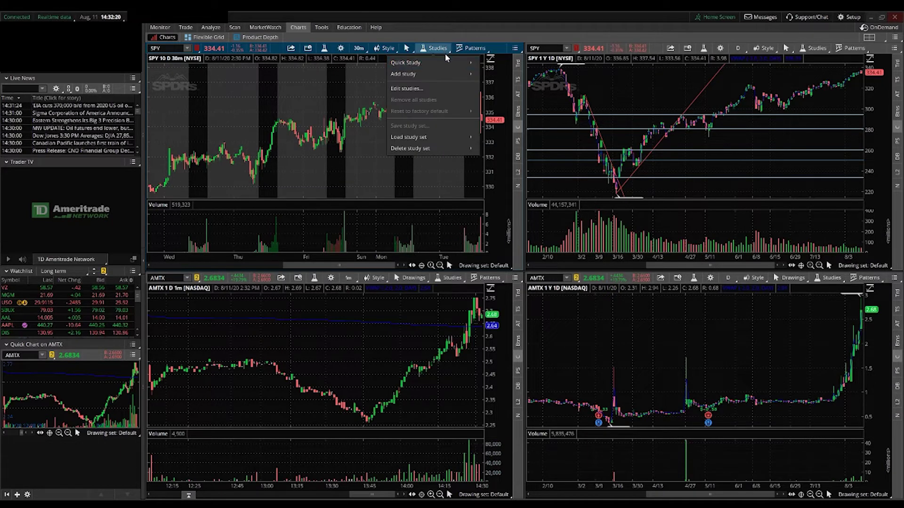
click(337, 160)
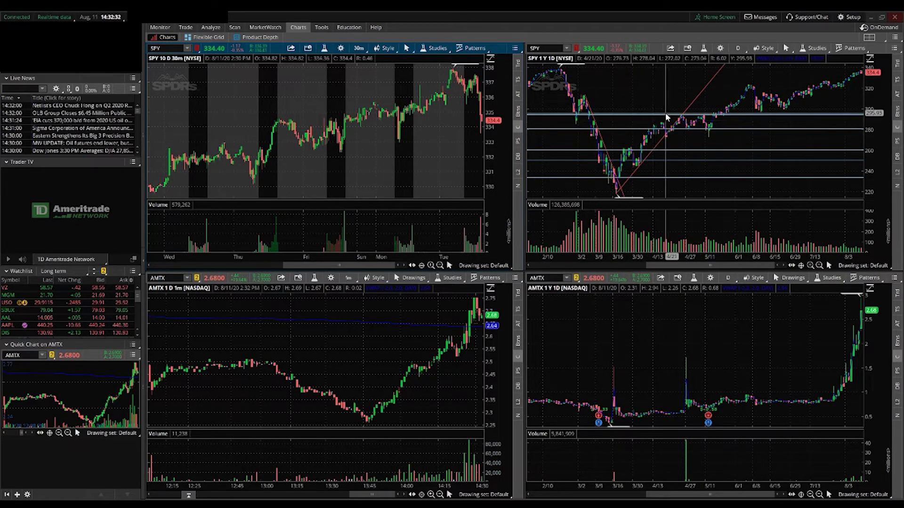
Delete the Live News and Trader TV gadgets and look through the Watchlist gadget's options
scroll(668, 85, down, 3)
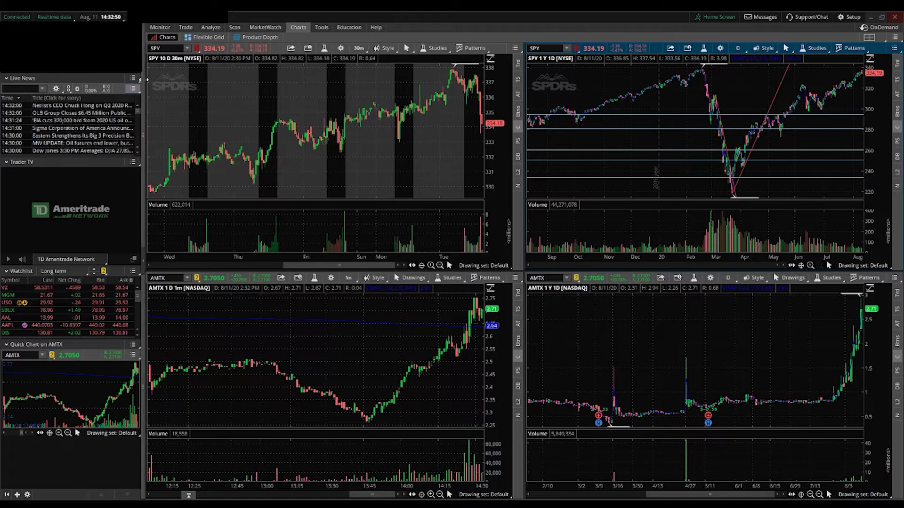
click(133, 80)
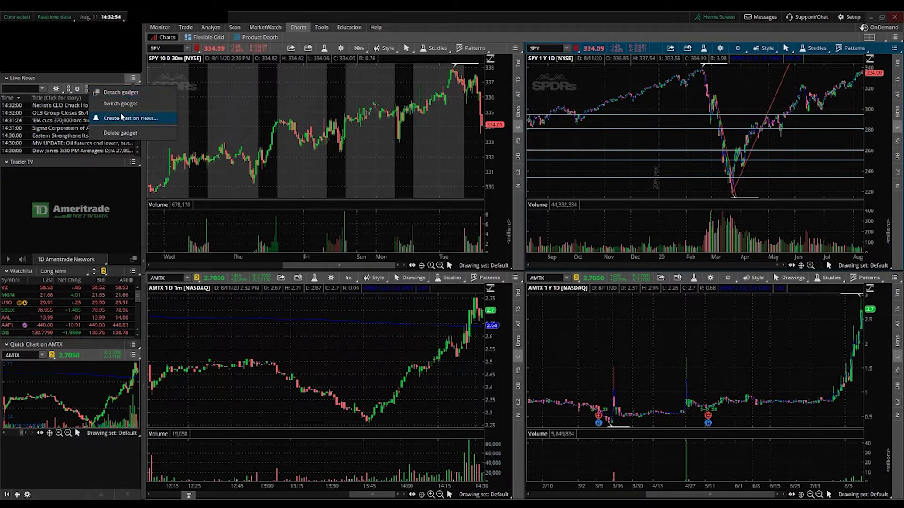
click(120, 133)
click(133, 78)
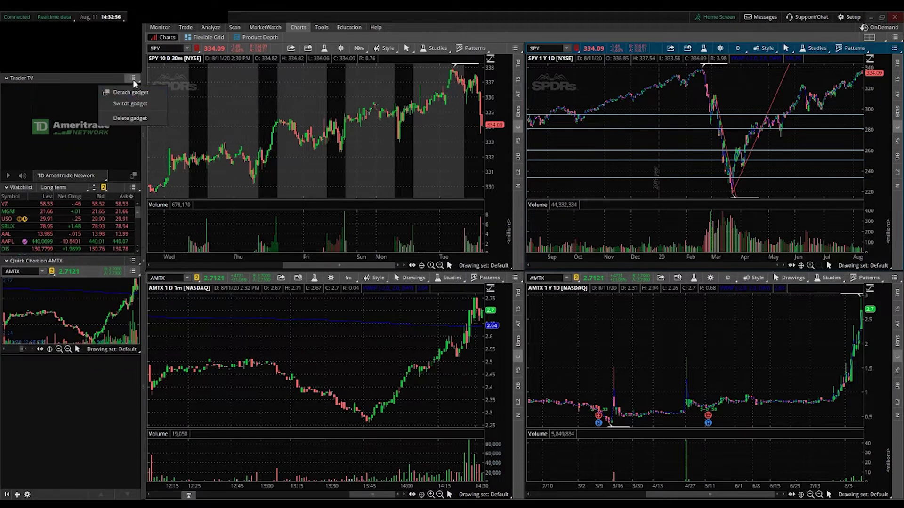
click(131, 117)
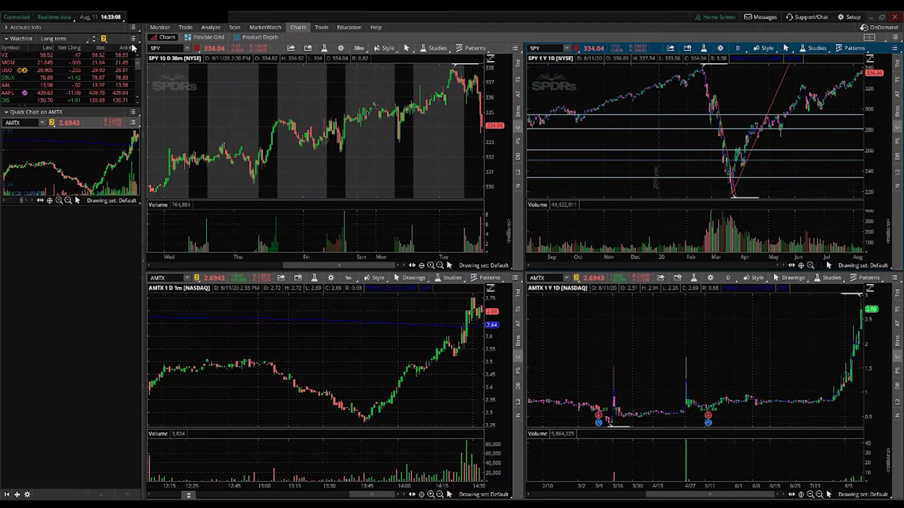
click(133, 39)
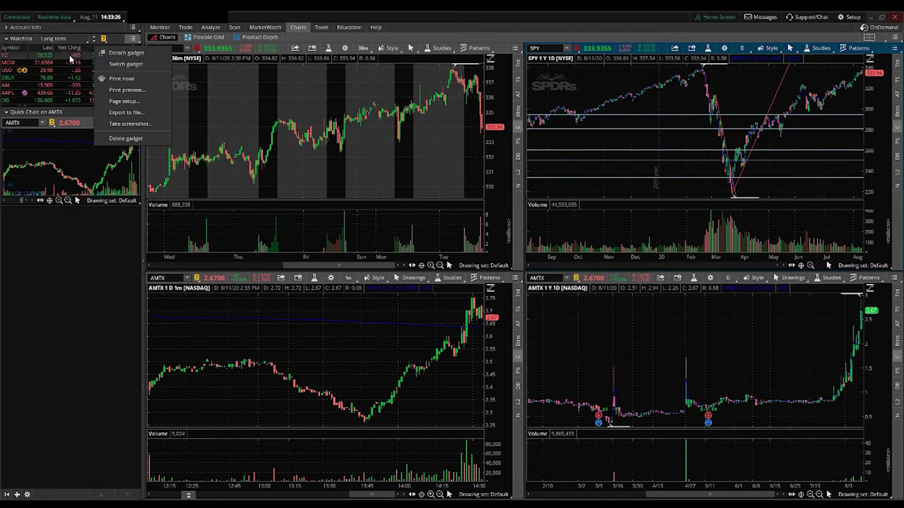
click(125, 41)
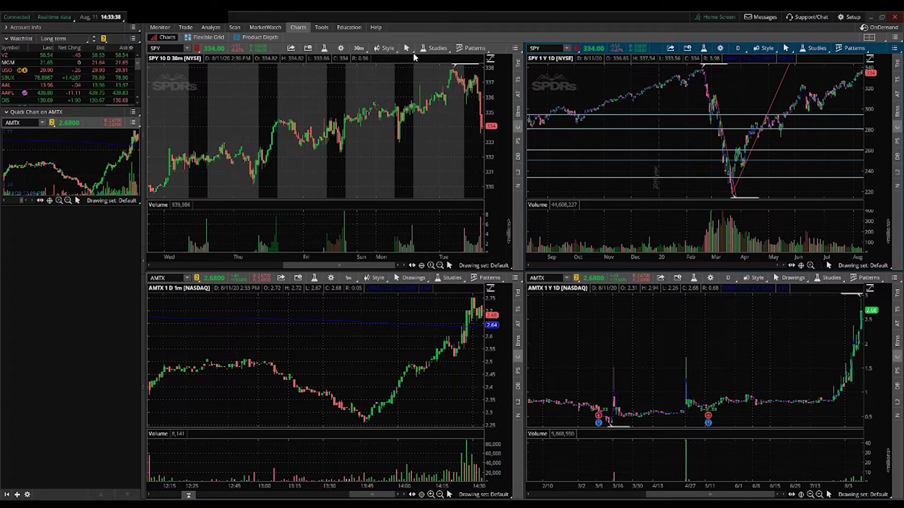
Try to detach the whole chart grid into a separate window
click(515, 48)
mouse_move(494, 168)
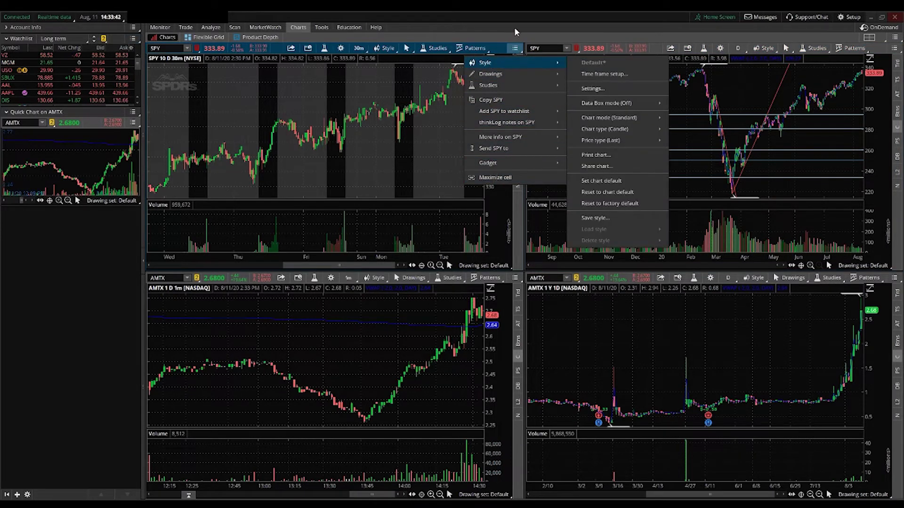
click(631, 31)
click(896, 38)
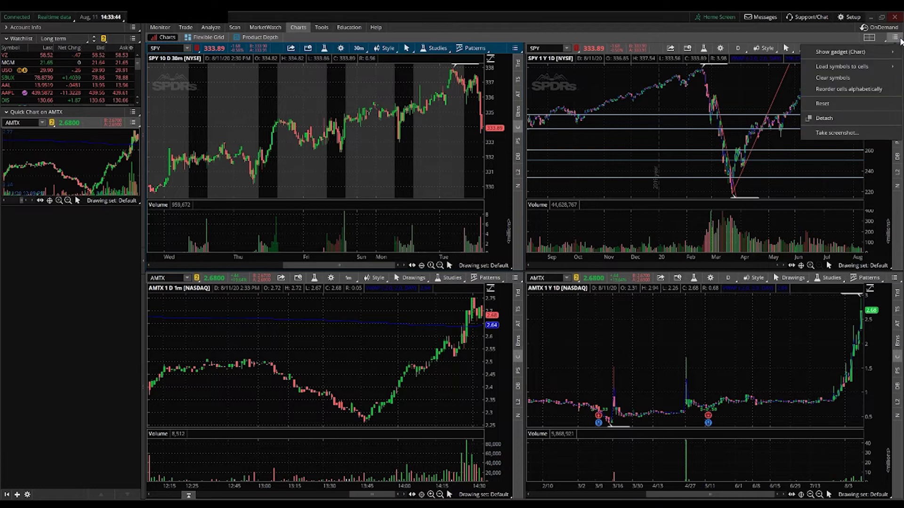
click(824, 118)
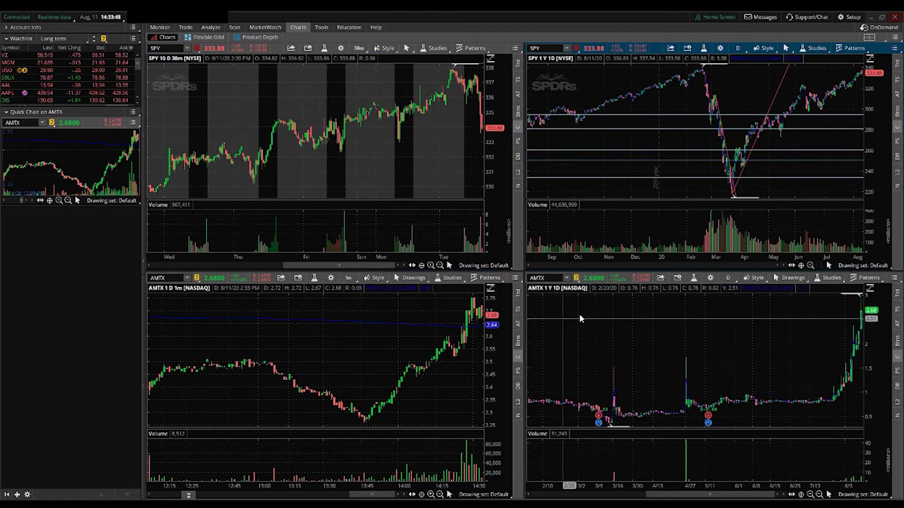
Reduce the chart grid to one cell showing only the 10 D : 30m SPY chart
click(869, 38)
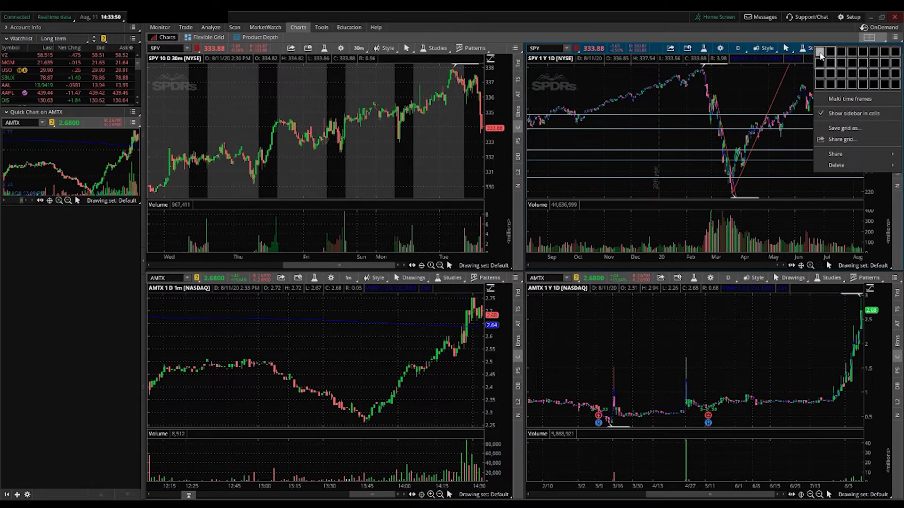
click(869, 38)
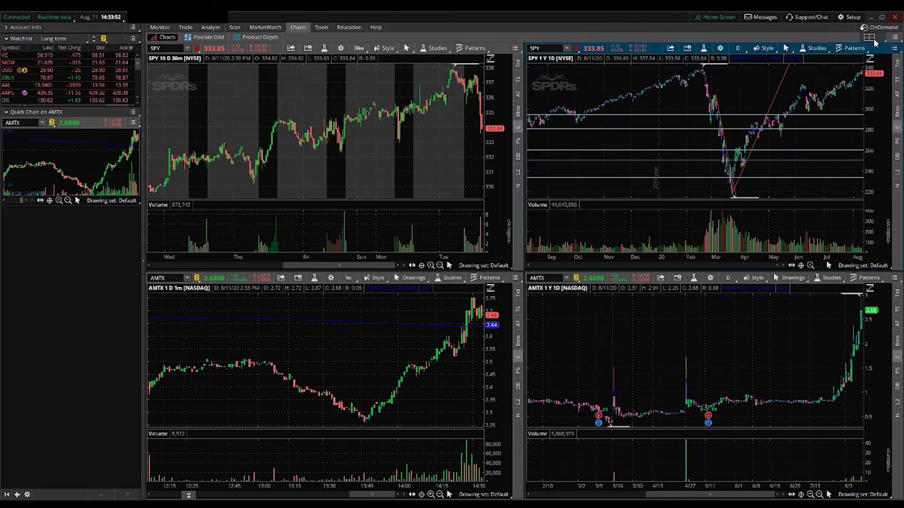
click(873, 40)
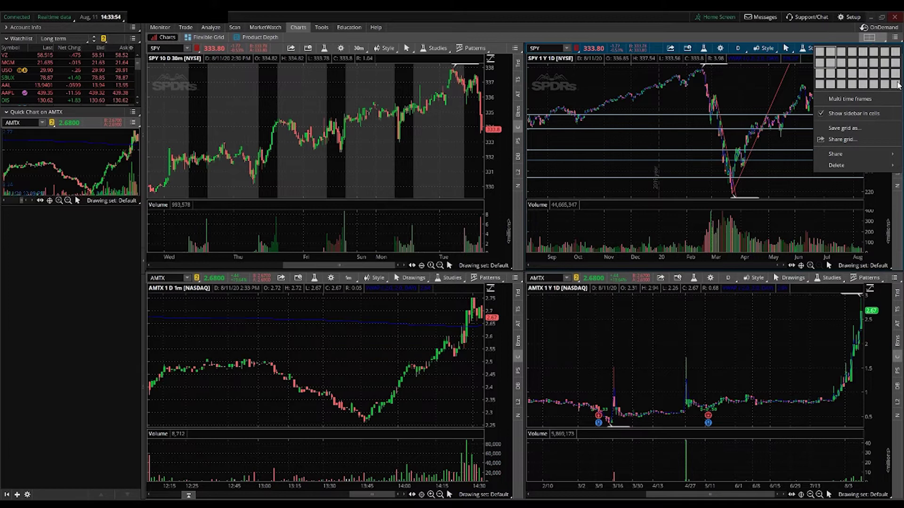
click(819, 53)
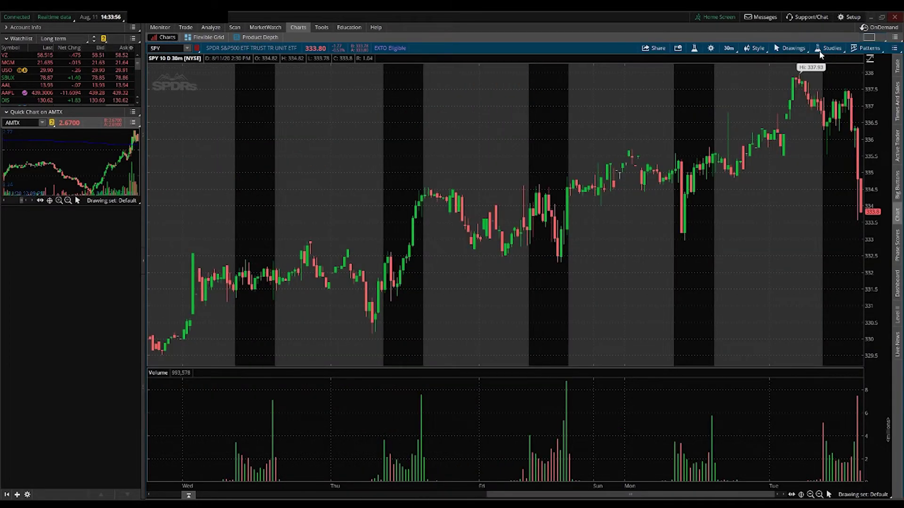
click(895, 38)
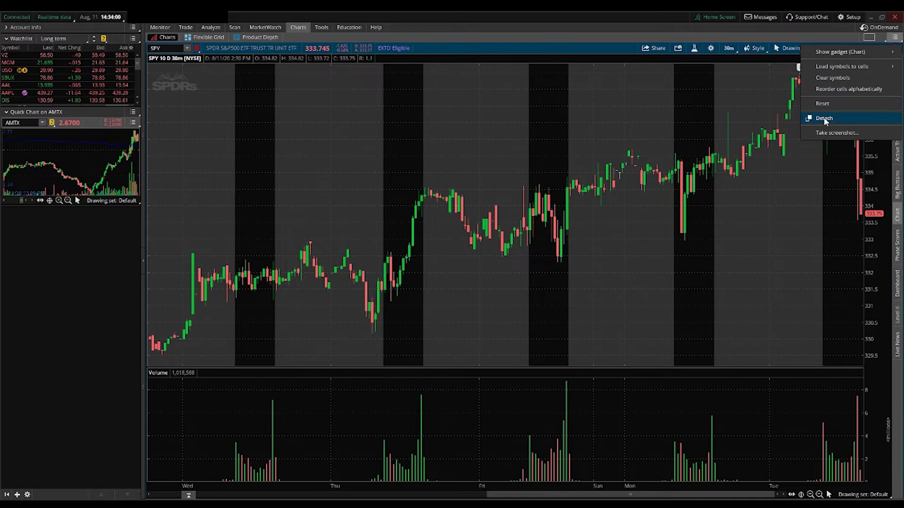
click(434, 202)
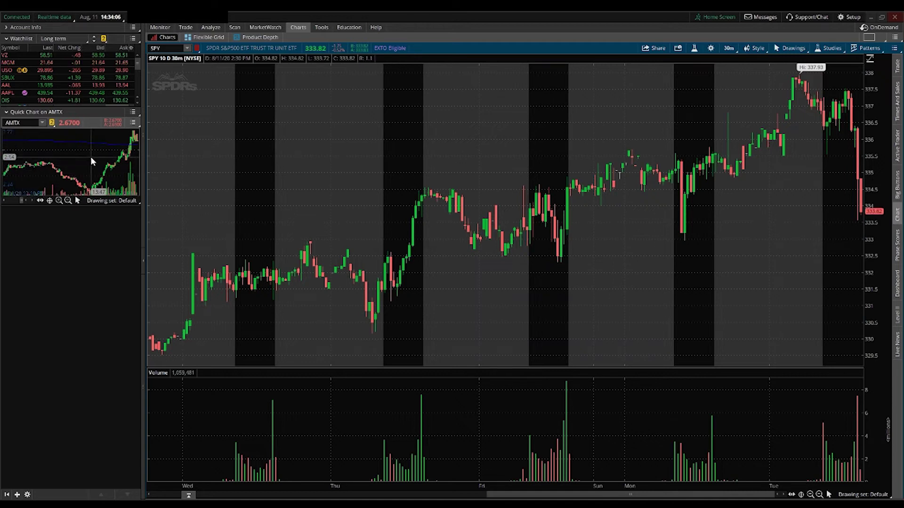
Load SPY in the Quick Chart gadget and remove the gadget from the sidebar
click(6, 113)
click(7, 113)
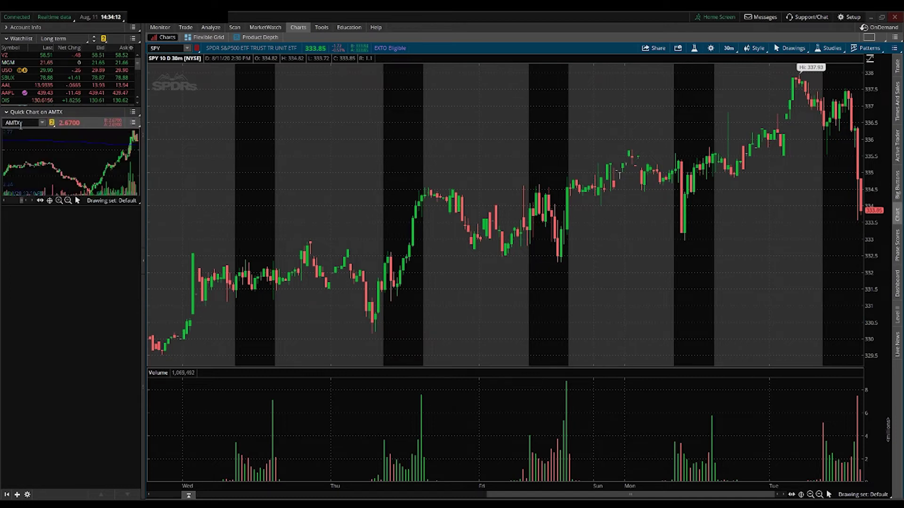
text(PY)
key(Return)
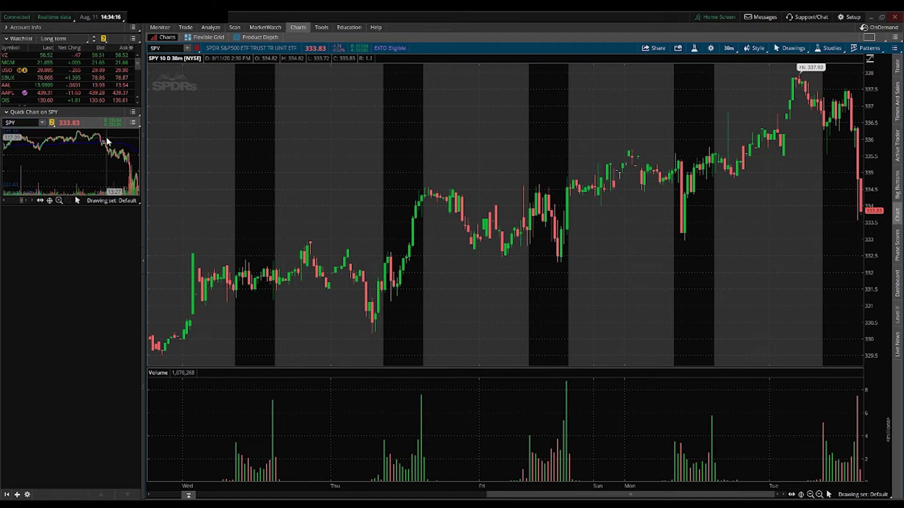
click(130, 152)
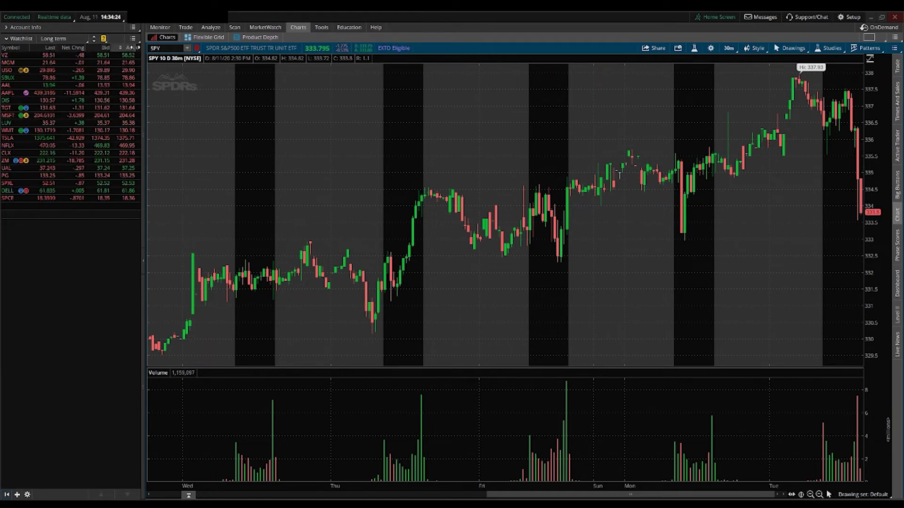
Check the actions for USO, add the %Change column to the watchlist, and widen the sidebar to fit it
right_click(107, 71)
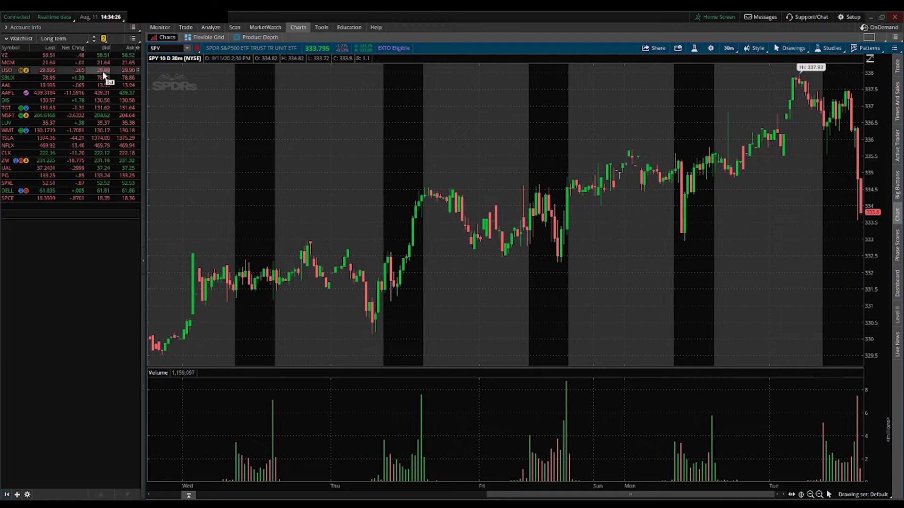
mouse_move(143, 108)
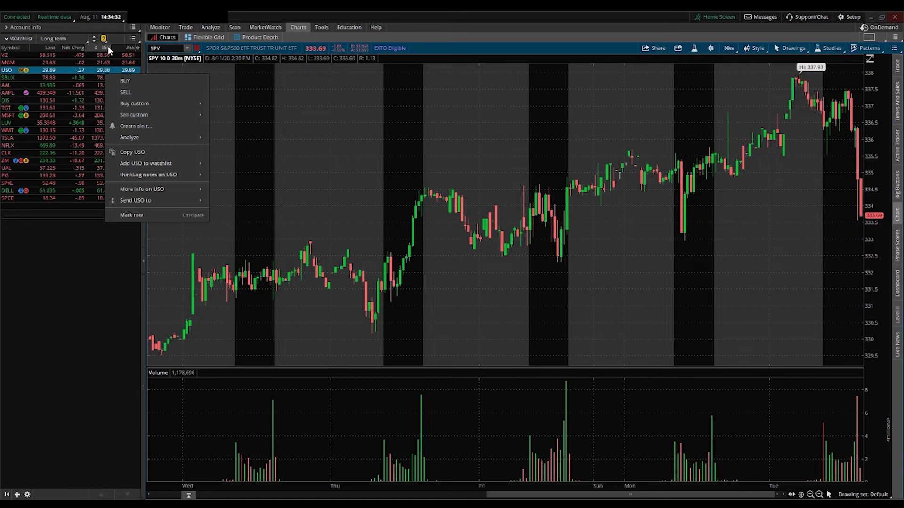
click(138, 46)
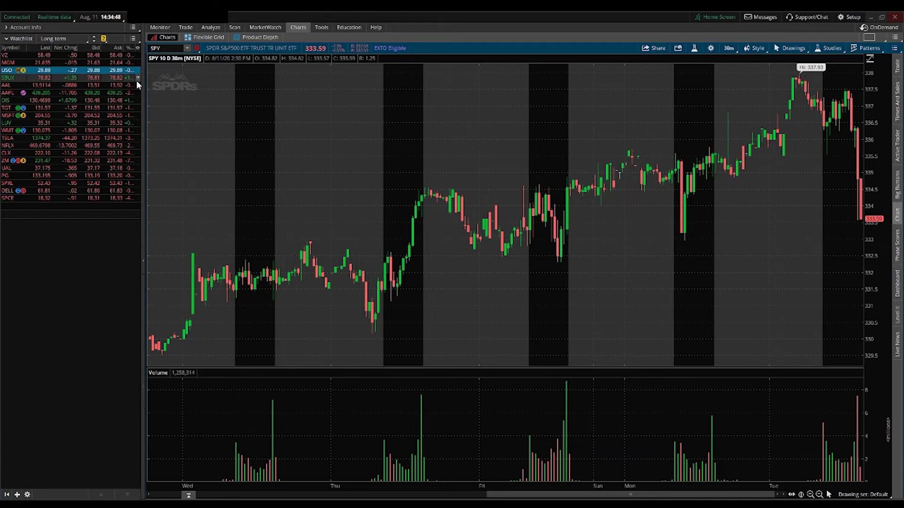
drag(143, 83, 203, 94)
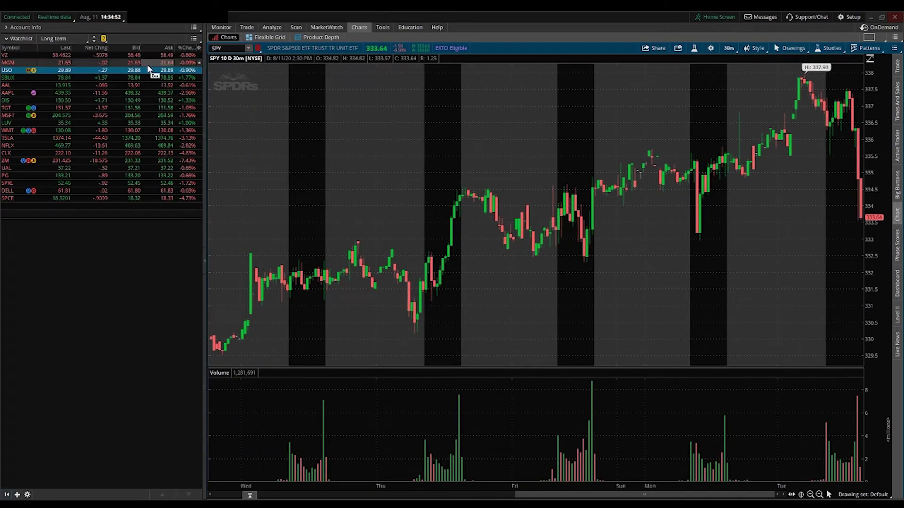
Look through the watchlist's gadget and column options and narrow the sidebar to give the chart more room
click(194, 38)
click(130, 39)
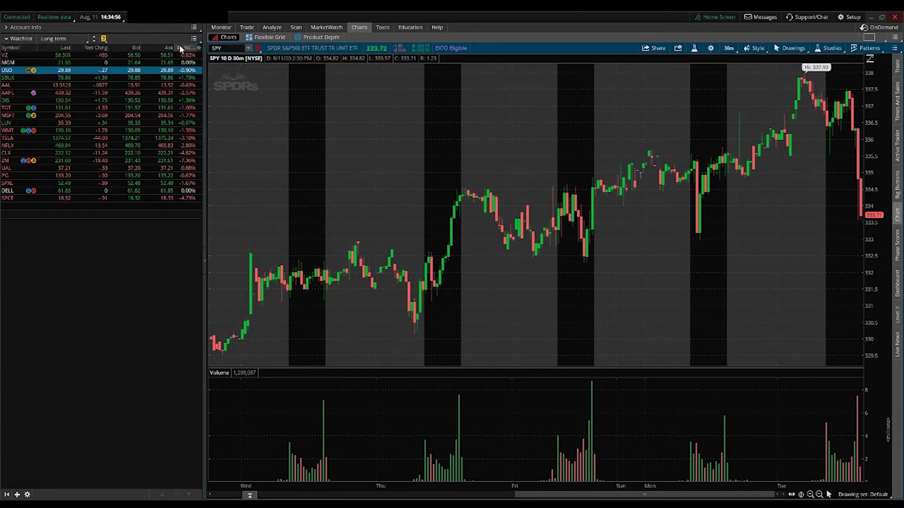
right_click(198, 47)
key(Escape)
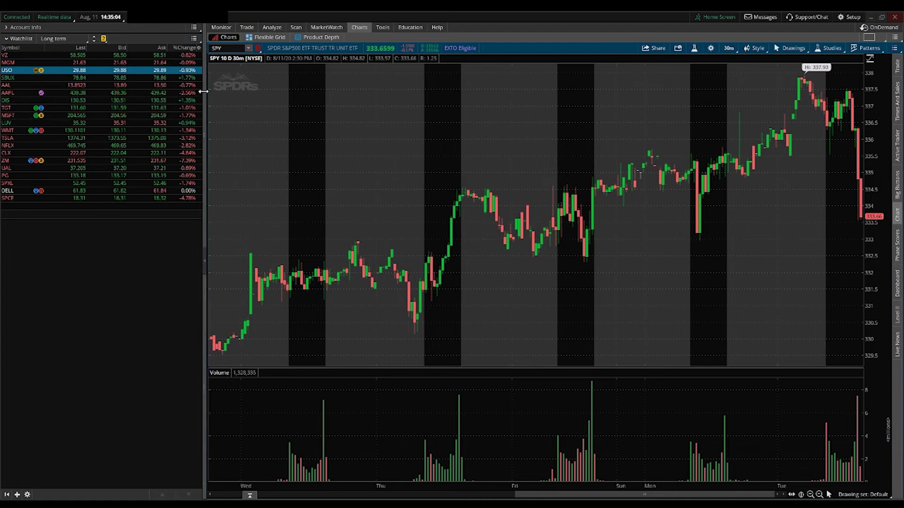
drag(206, 90, 142, 96)
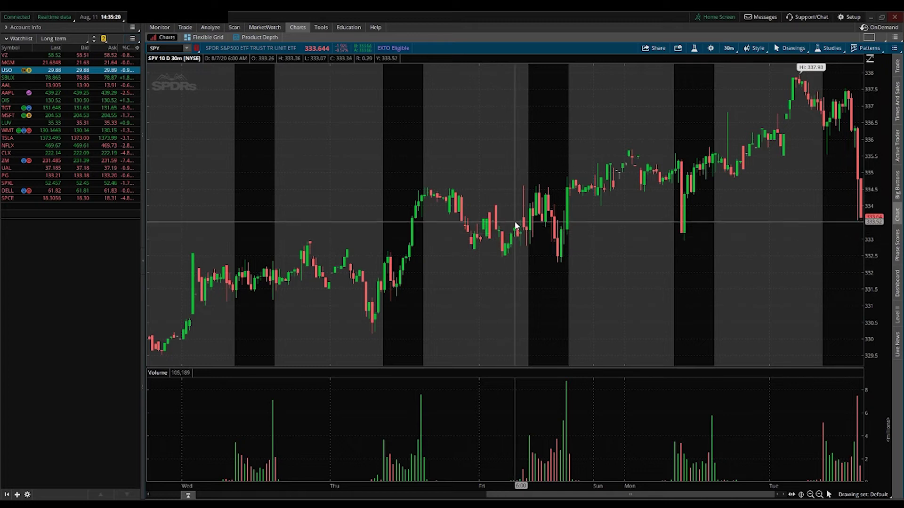
Show the Level II panel below the SPY chart and reduce its height to leave a taller chart
click(898, 318)
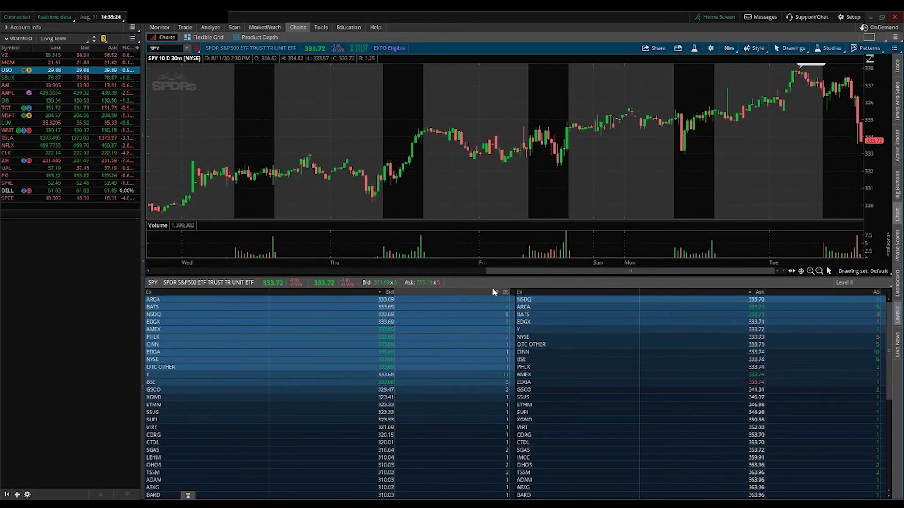
drag(509, 276, 508, 390)
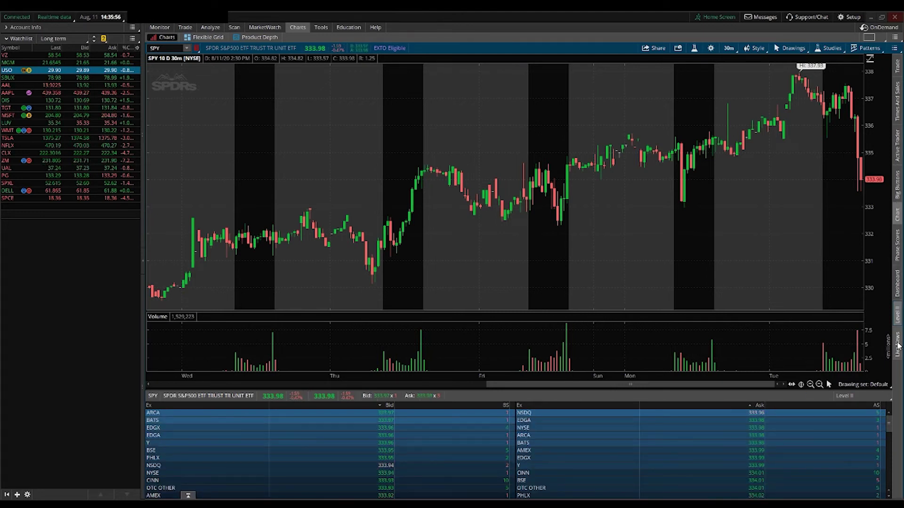
click(897, 99)
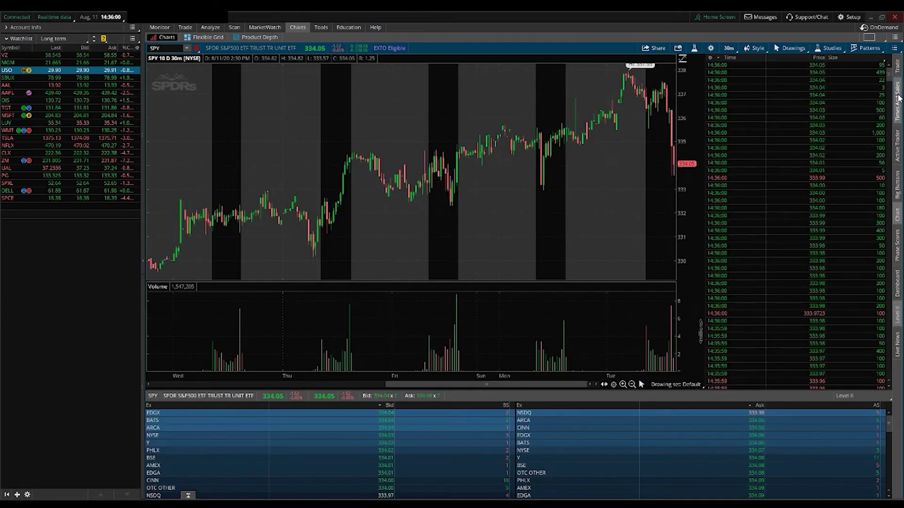
click(897, 98)
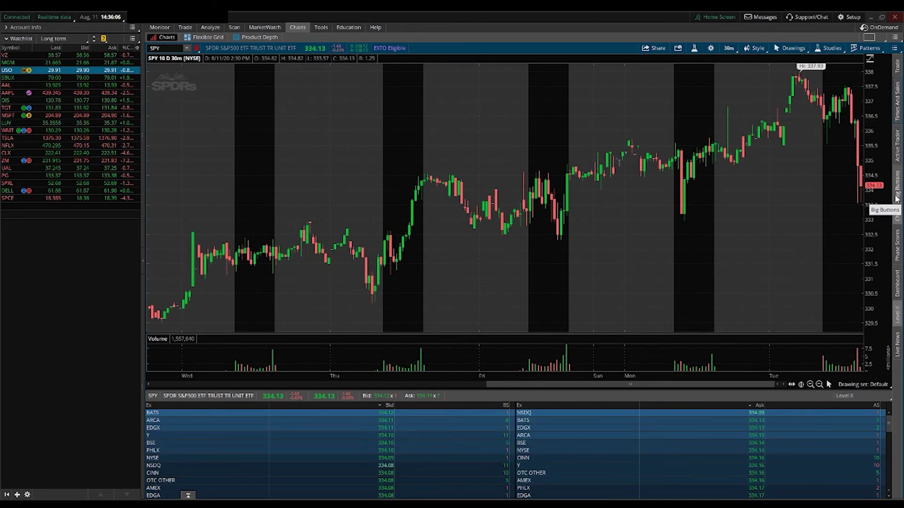
click(898, 320)
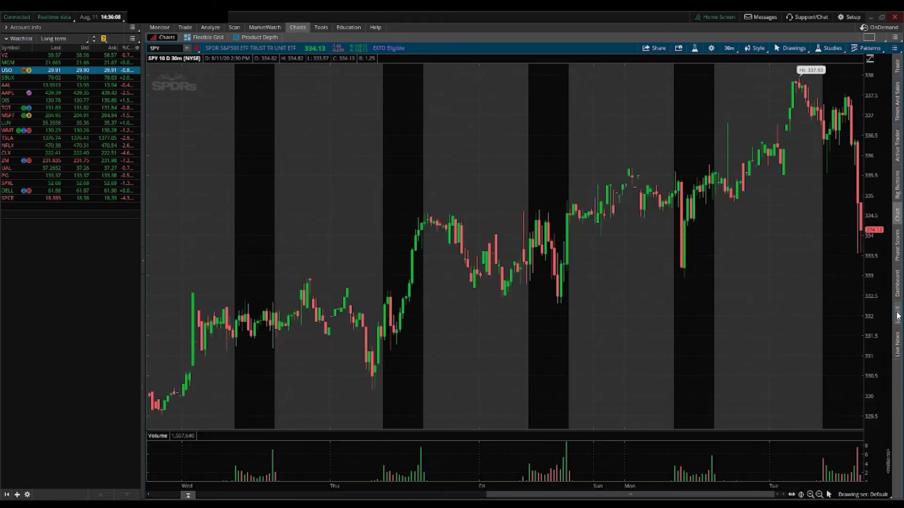
click(897, 315)
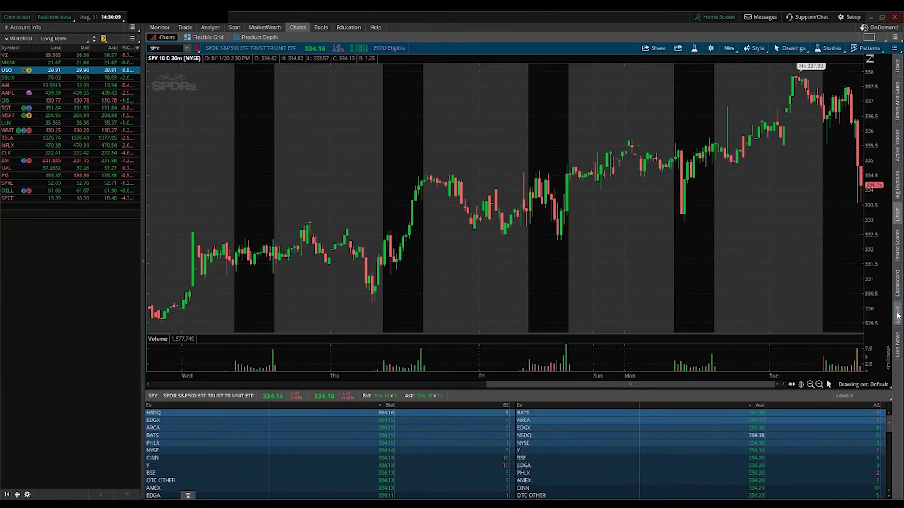
Show the Times And Sales panel beside the SPY chart, and open and close the Live News panel
click(898, 349)
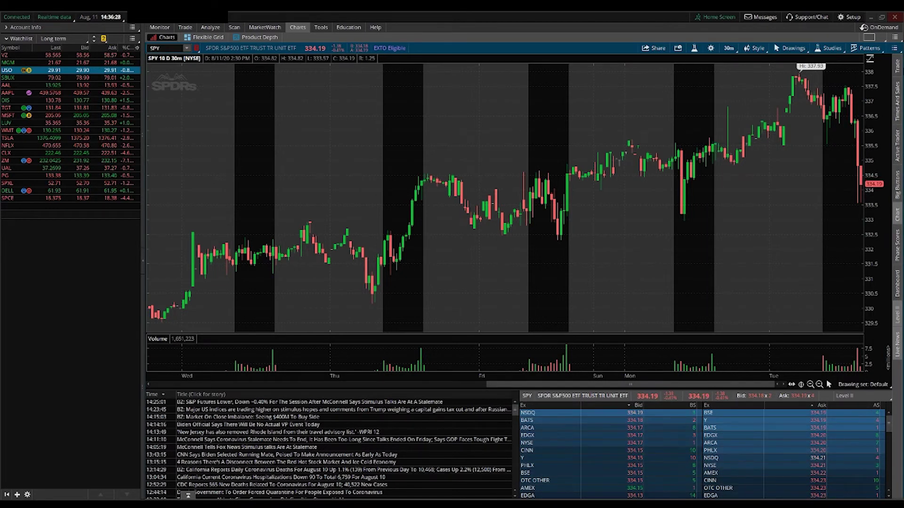
click(897, 101)
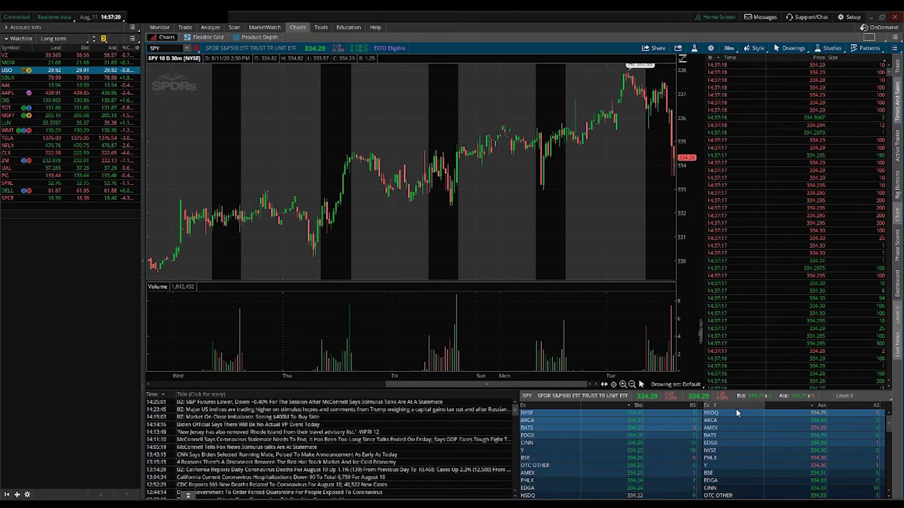
click(897, 359)
click(897, 359)
click(897, 359)
click(897, 359)
click(897, 359)
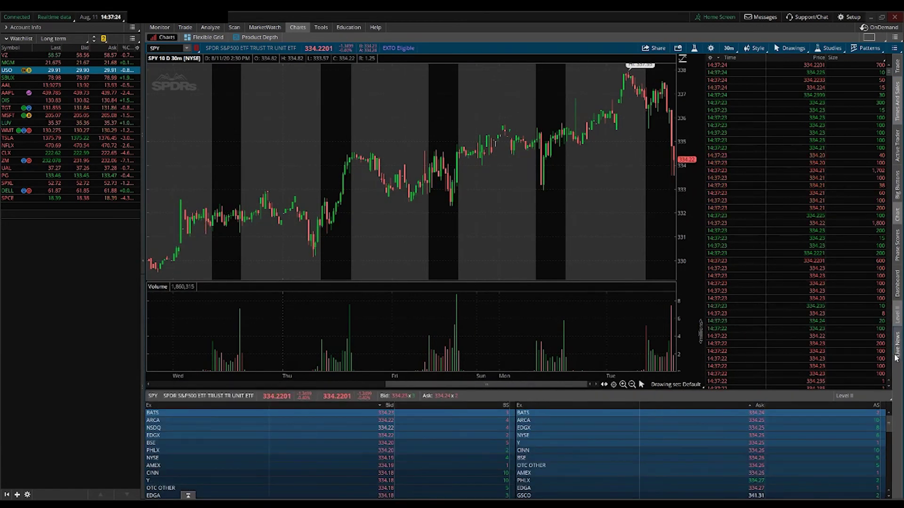
Clear the watchlist's symbol link and link it to the SPY chart's red group
scroll(290, 258, down, 3)
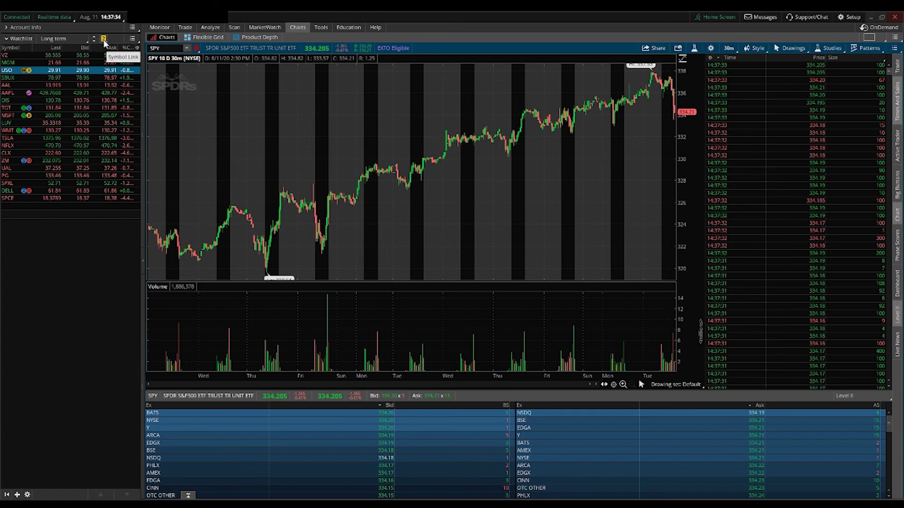
click(104, 38)
click(104, 52)
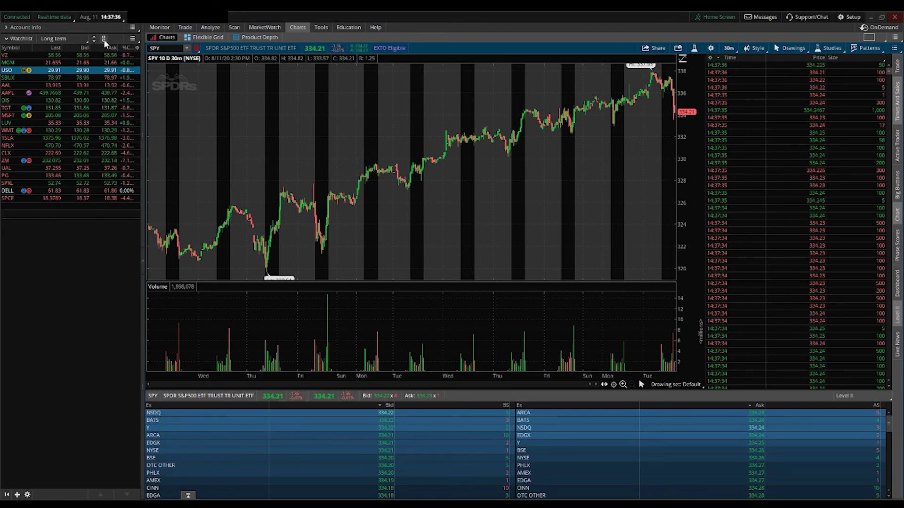
click(104, 40)
click(104, 62)
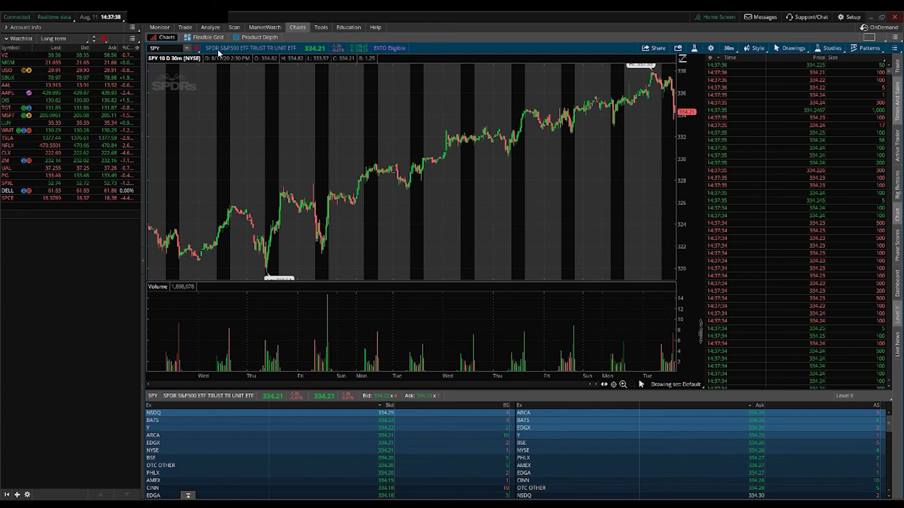
Load SBUX, AAL, TGT and TSLA in turn from the watchlist into the linked chart
click(8, 77)
click(12, 86)
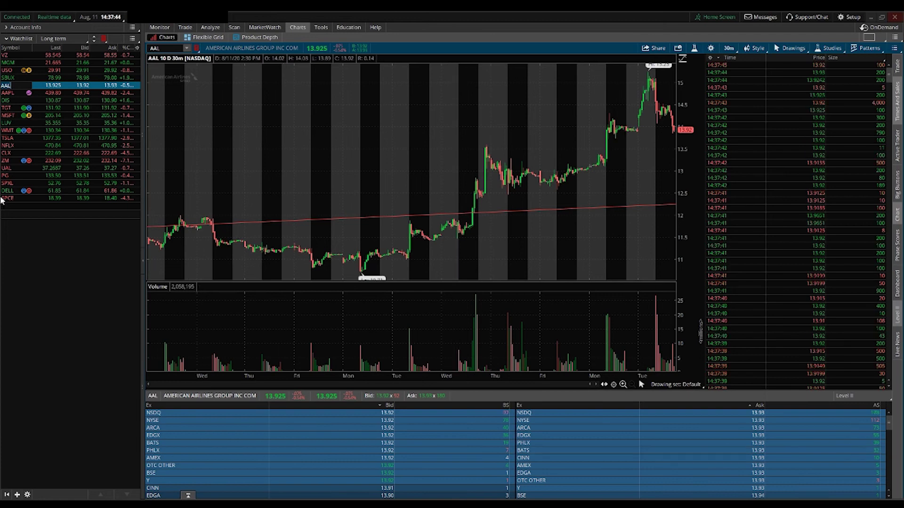
click(9, 108)
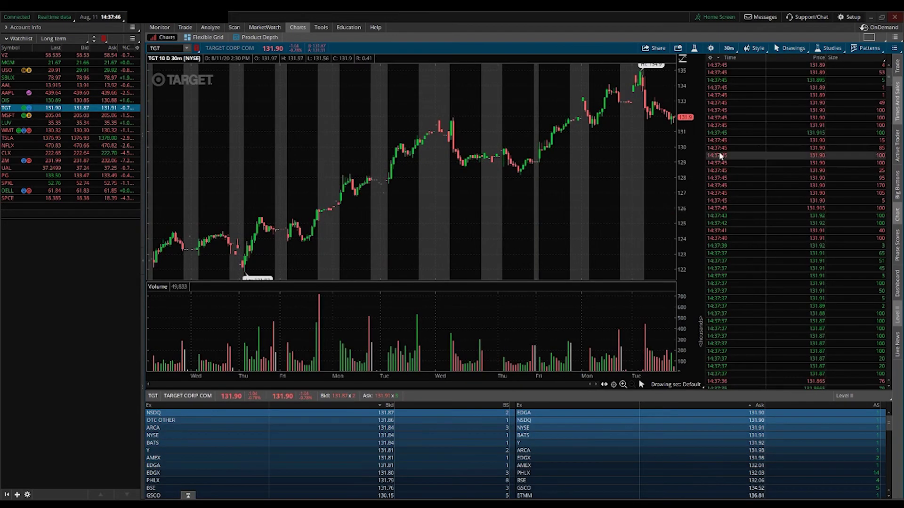
click(52, 138)
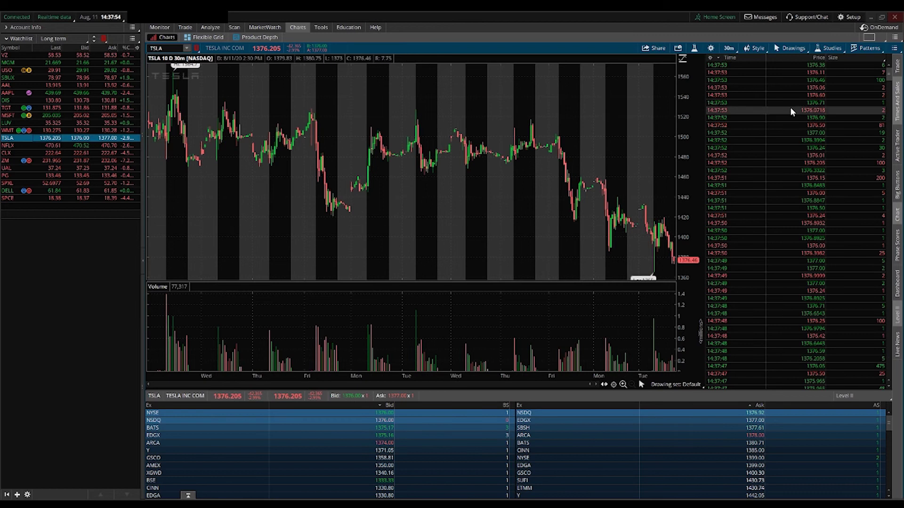
Examine the workspace options for resetting, saving, sharing and deleting, including the saved workspace entry
click(847, 21)
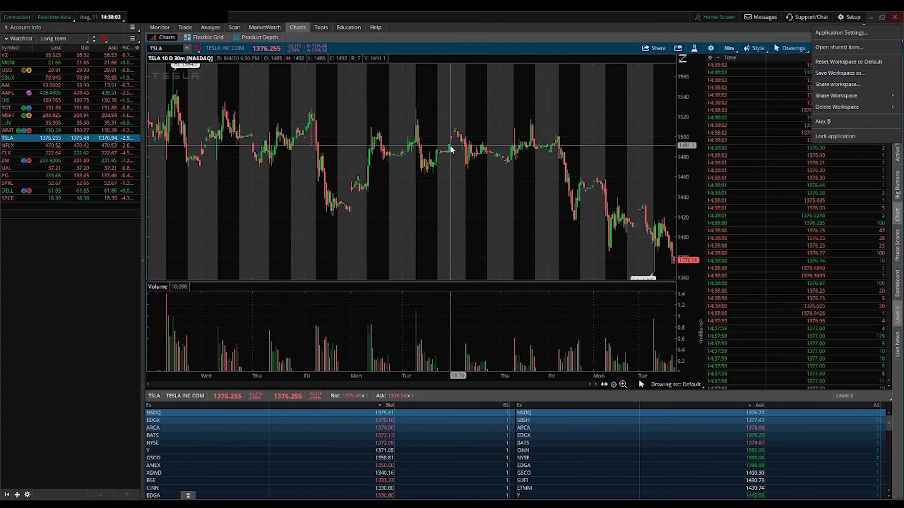
click(579, 127)
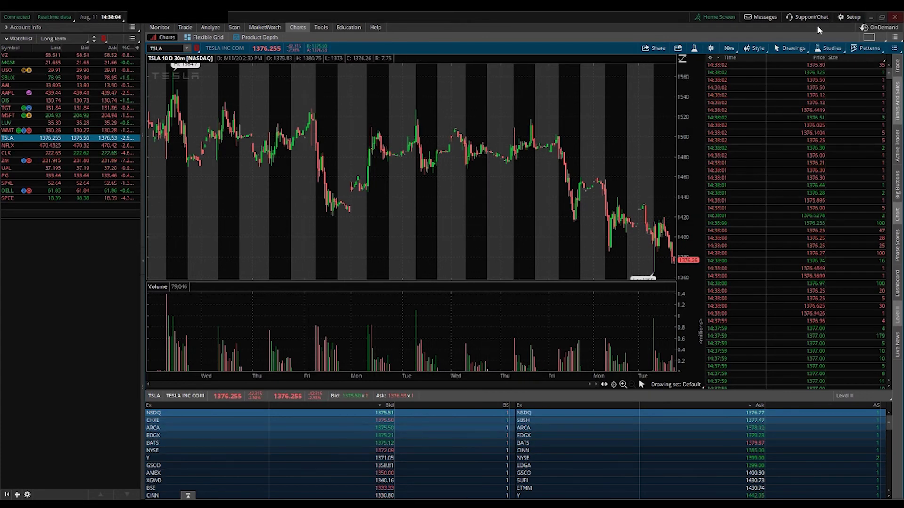
click(847, 17)
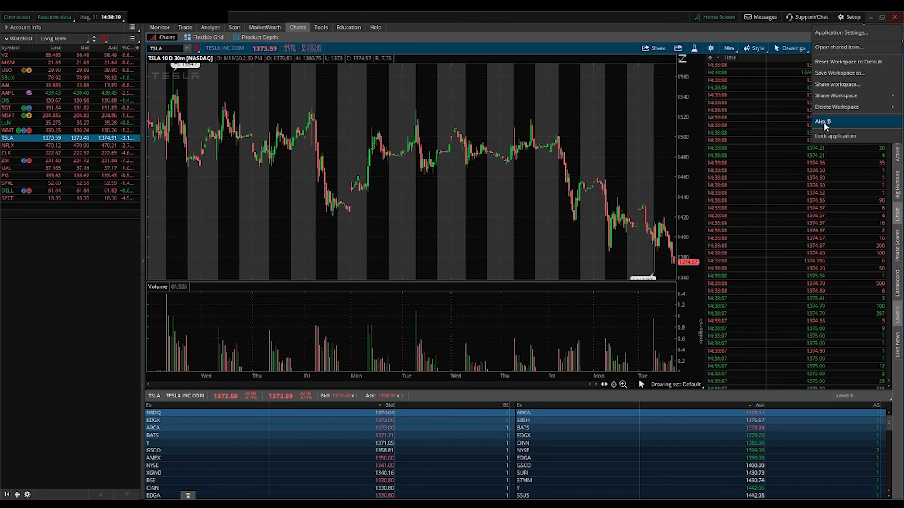
click(620, 121)
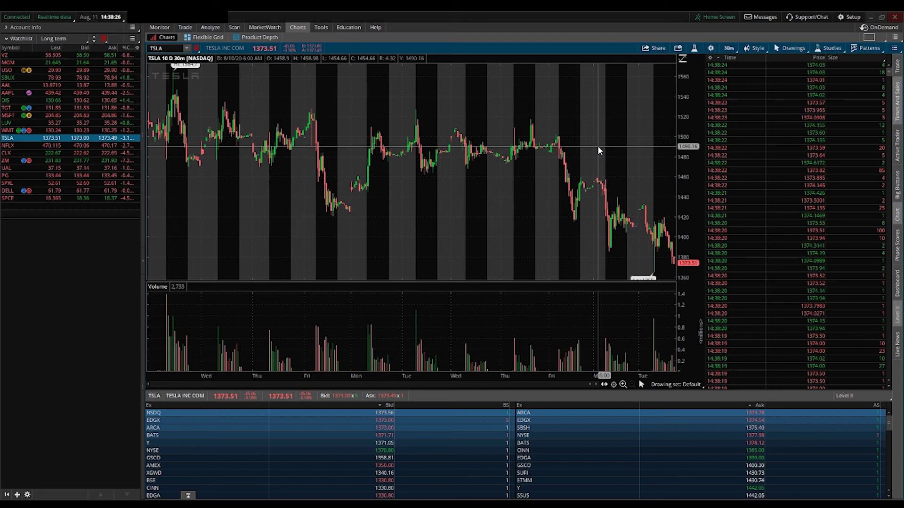
Open the Active Trader panel beside the TSLA chart, switch to Big Buttons, and close it
click(898, 150)
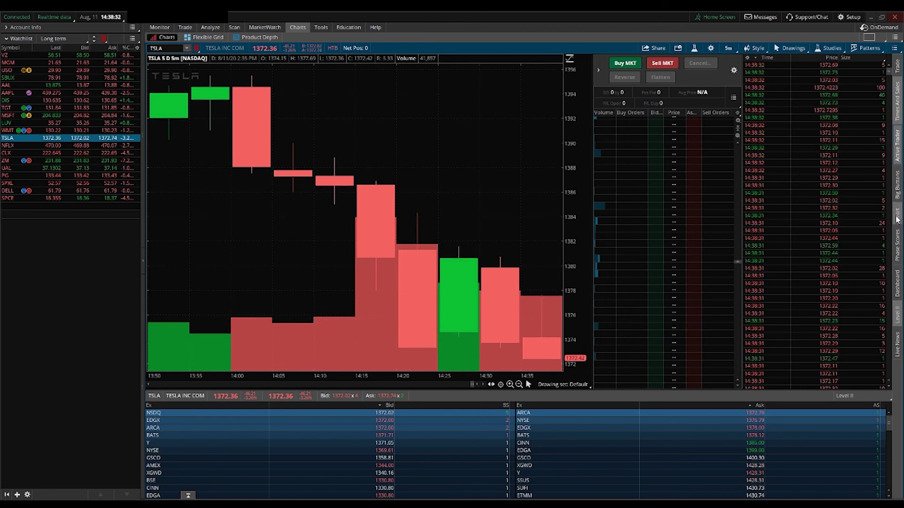
click(899, 181)
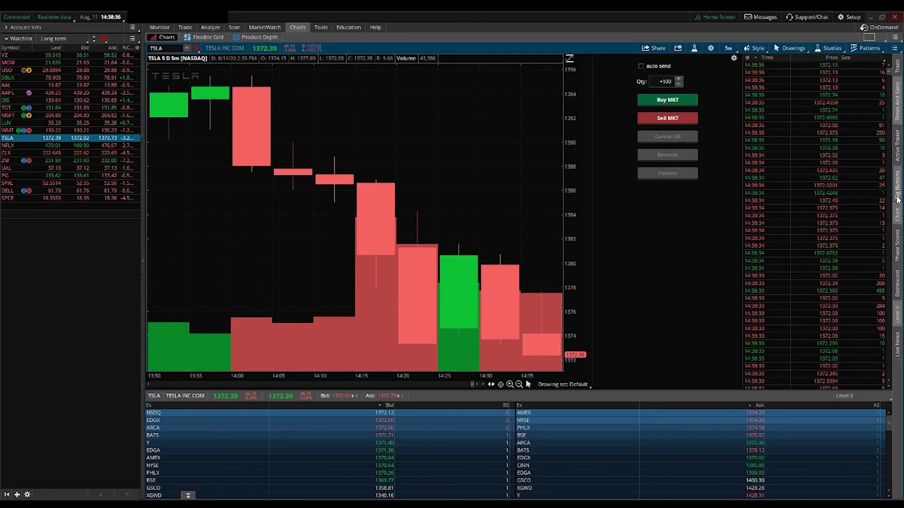
click(899, 193)
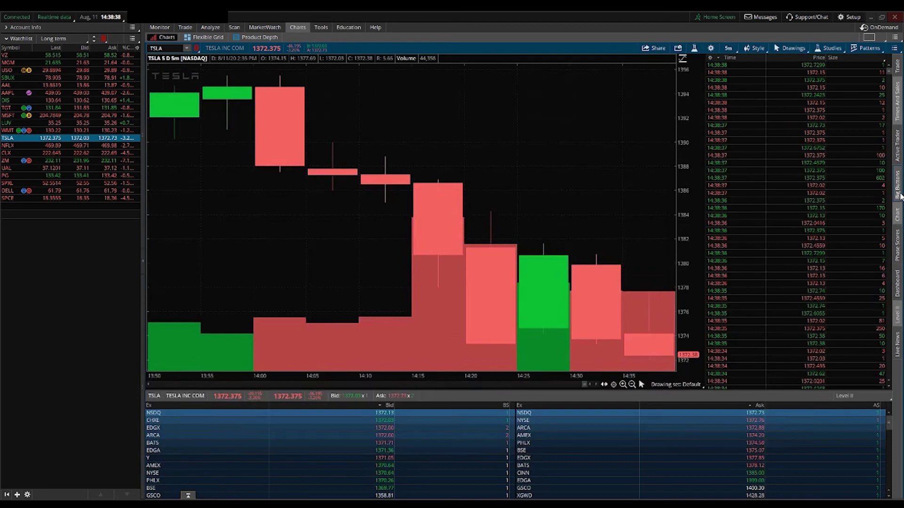
Try to start a TSLA buy order directly from the chart
right_click(641, 202)
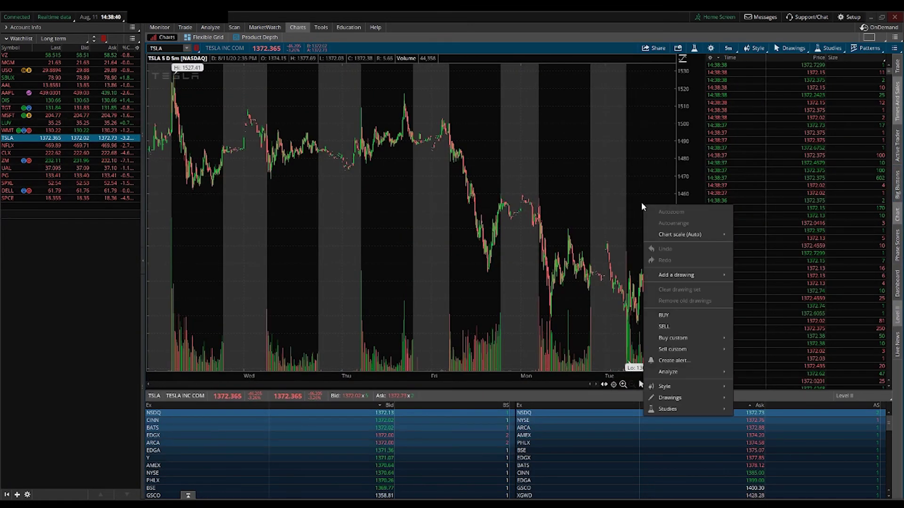
click(696, 318)
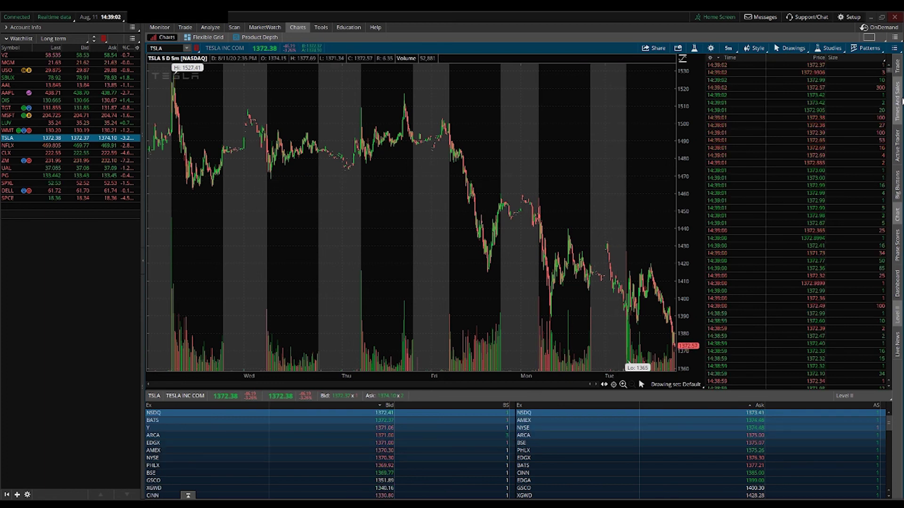
Close the Times And Sales and Level II panels and open the chart grid layout choices
click(897, 101)
click(899, 317)
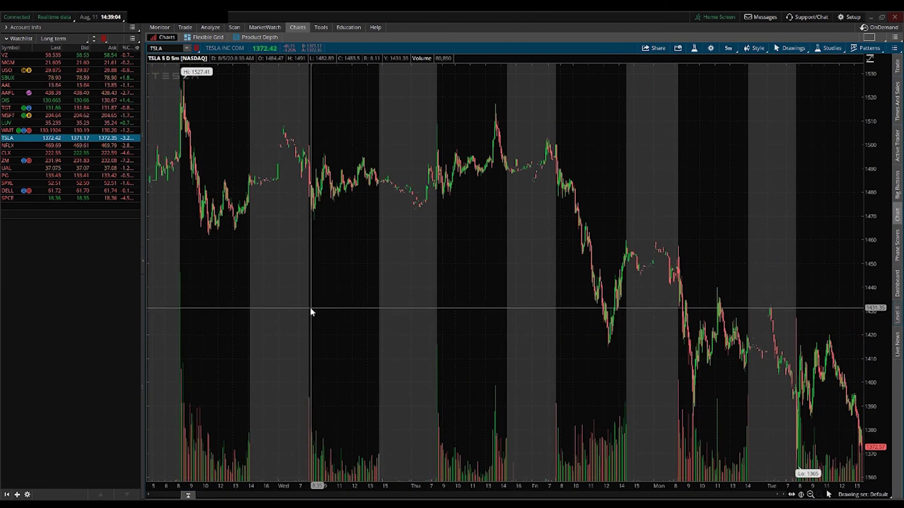
click(867, 38)
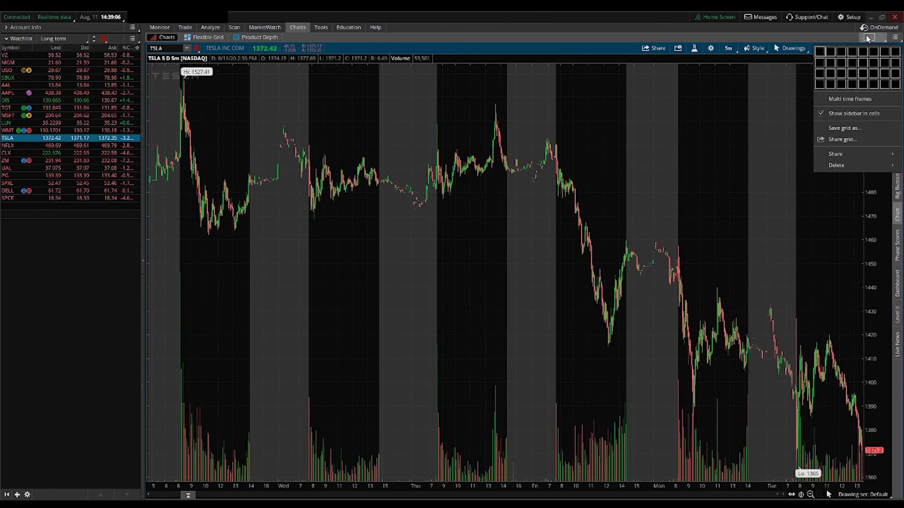